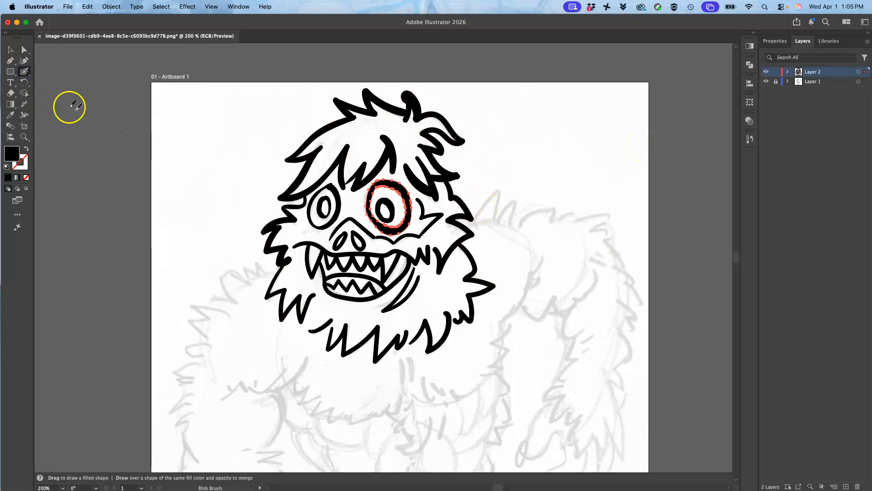
# Check the Blob Brush tool's size and pressure options, keeping the current settings
pyautogui.click(25, 72)
pyautogui.doubleClick(24, 73)
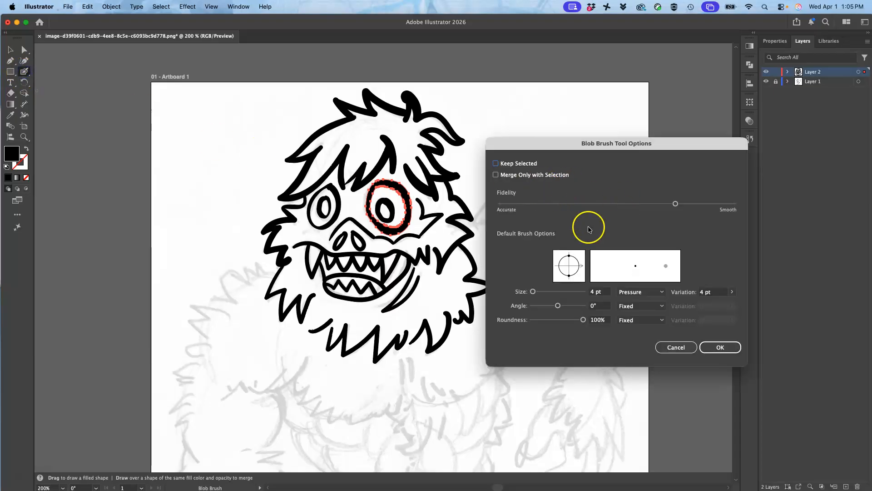
pyautogui.click(721, 348)
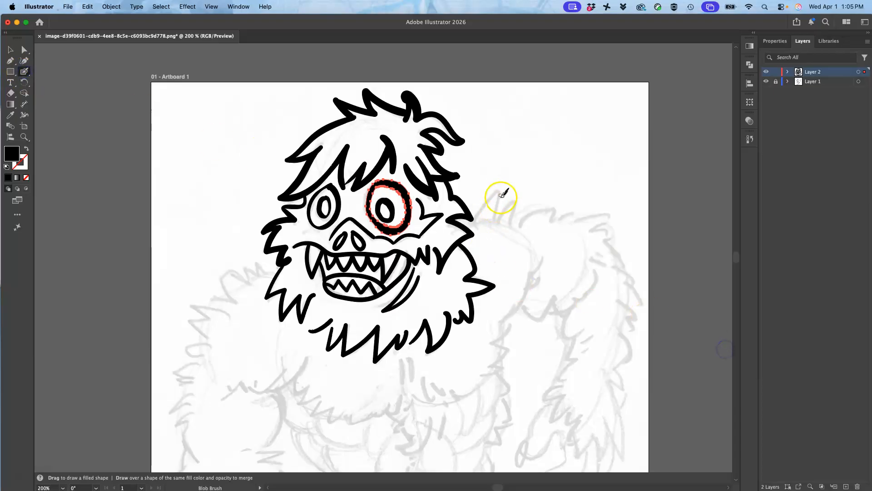
# Trace the creature's furry back, the jagged outline of its far right arm and the armpit creases with the Blob Brush
pyautogui.moveTo(474, 214); pyautogui.dragTo(497, 194)
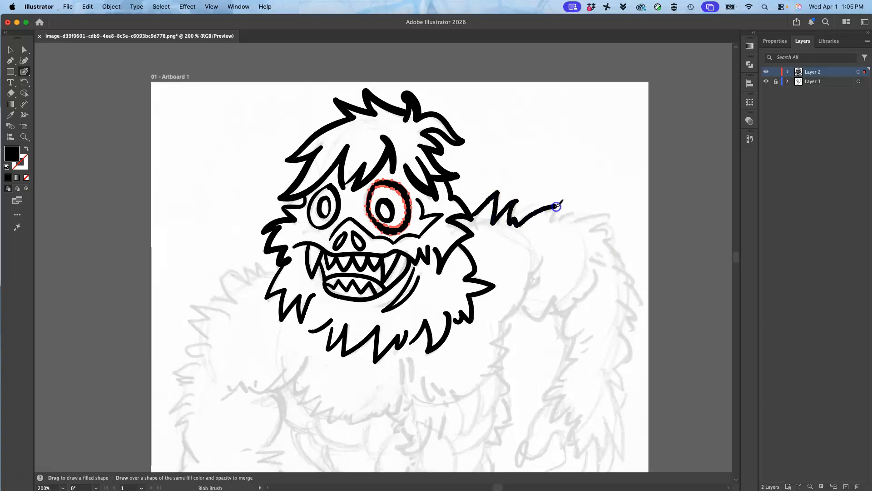
pyautogui.moveTo(570, 215)
pyautogui.mouseDown()
pyautogui.moveTo(609, 212)
pyautogui.moveTo(593, 226)
pyautogui.moveTo(627, 268)
pyautogui.moveTo(591, 260)
pyautogui.moveTo(637, 281)
pyautogui.moveTo(630, 308)
pyautogui.mouseUp()
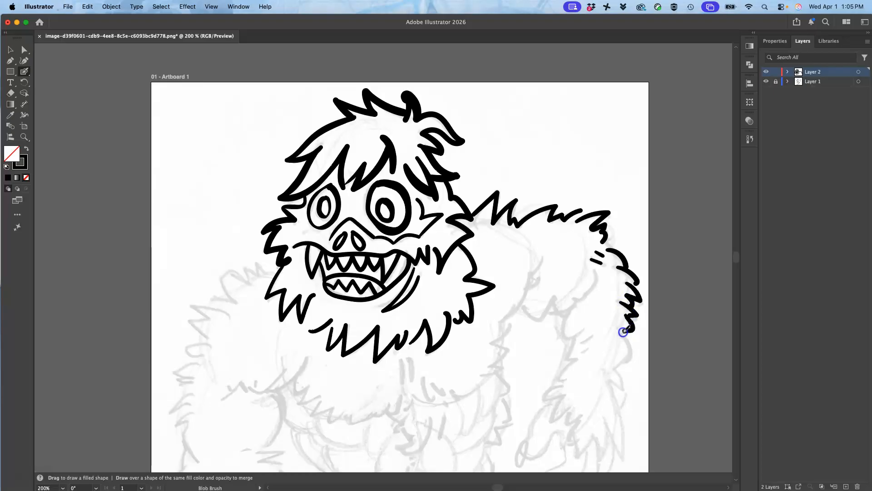
pyautogui.moveTo(617, 375); pyautogui.dragTo(612, 391)
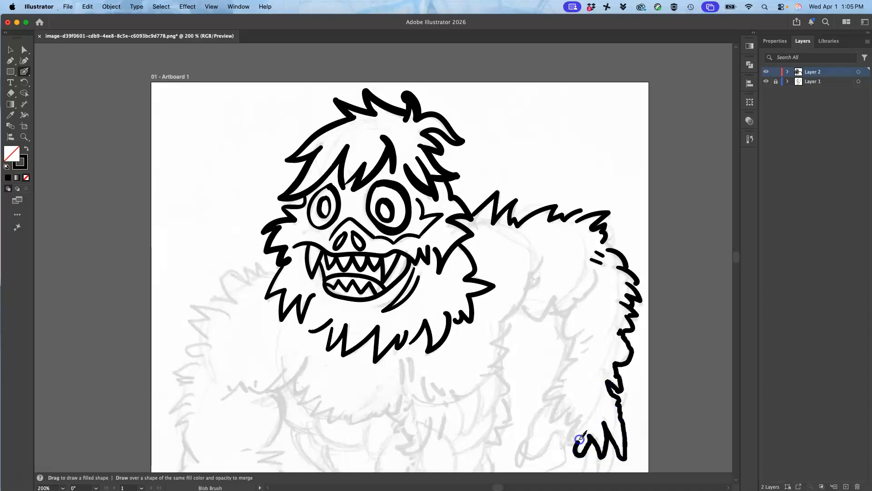
pyautogui.moveTo(576, 430); pyautogui.dragTo(554, 410)
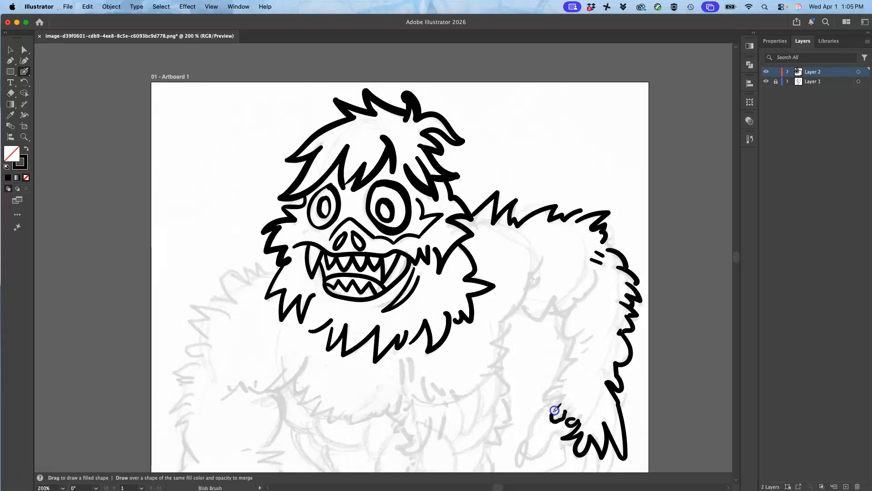
pyautogui.moveTo(561, 377); pyautogui.dragTo(572, 364)
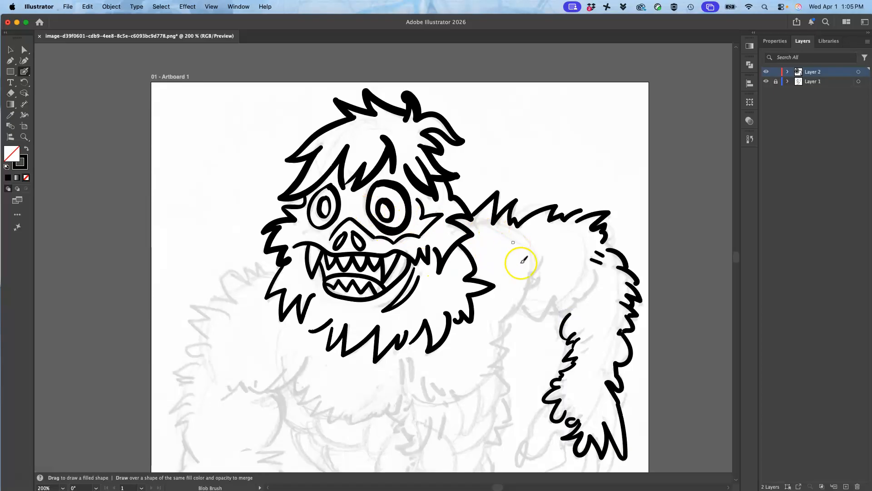
pyautogui.moveTo(499, 322)
pyautogui.mouseDown()
pyautogui.moveTo(526, 301)
pyautogui.moveTo(526, 270)
pyautogui.mouseUp()
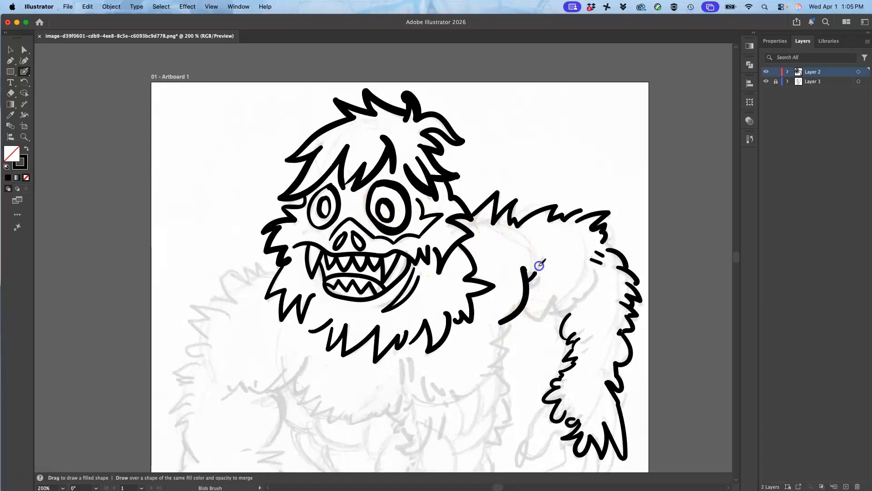
pyautogui.moveTo(523, 303)
pyautogui.mouseDown()
pyautogui.moveTo(555, 298)
pyautogui.moveTo(561, 314)
pyautogui.moveTo(577, 310)
pyautogui.moveTo(607, 285)
pyautogui.mouseUp()
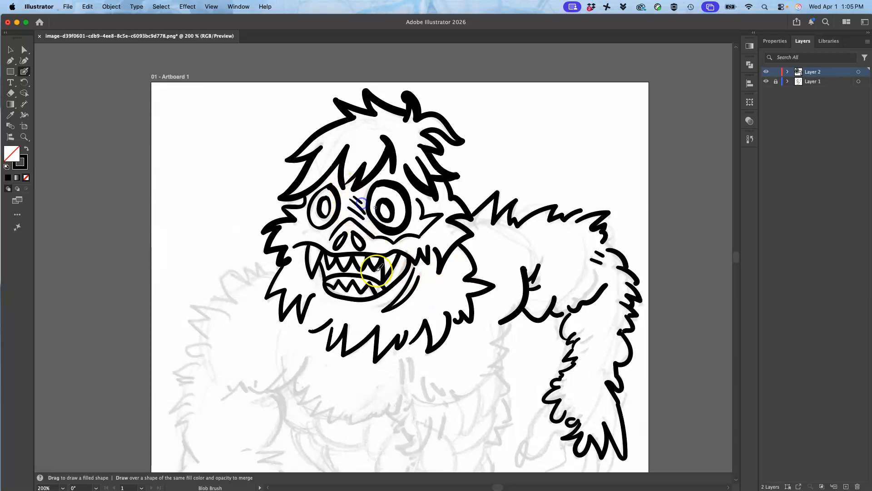
# Add cross-hatching to the beard right of the mouth and curved shading lines beside the right armpit crease
pyautogui.moveTo(429, 288); pyautogui.dragTo(440, 300)
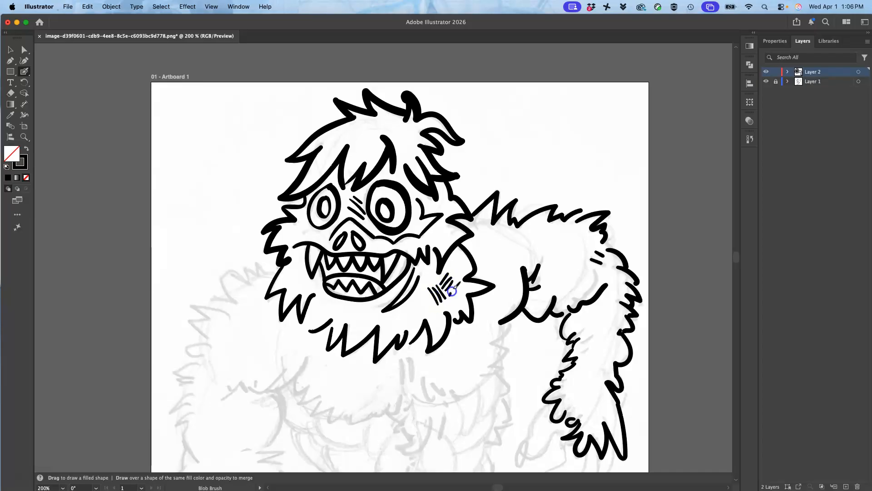
pyautogui.moveTo(428, 292)
pyautogui.mouseDown()
pyautogui.moveTo(422, 298)
pyautogui.moveTo(434, 280)
pyautogui.mouseUp()
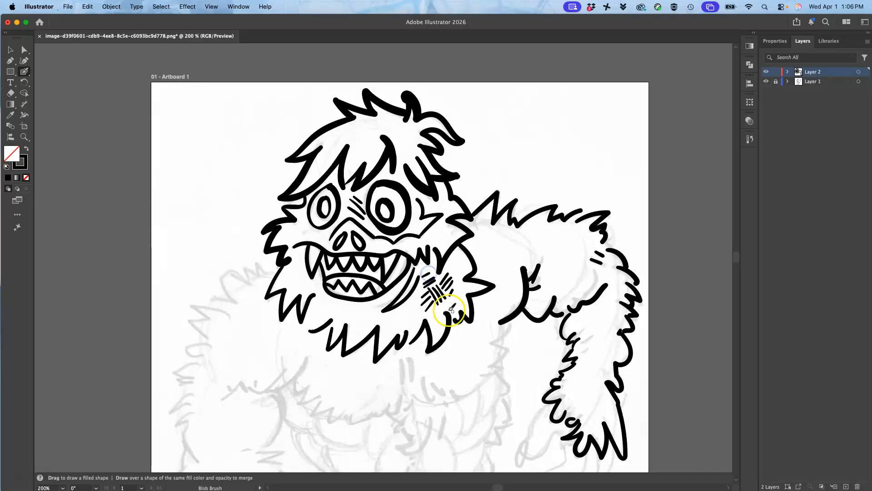
pyautogui.moveTo(509, 271); pyautogui.dragTo(511, 305)
pyautogui.moveTo(504, 273); pyautogui.dragTo(507, 305)
pyautogui.moveTo(503, 278); pyautogui.dragTo(498, 307)
pyautogui.moveTo(494, 299); pyautogui.dragTo(489, 313)
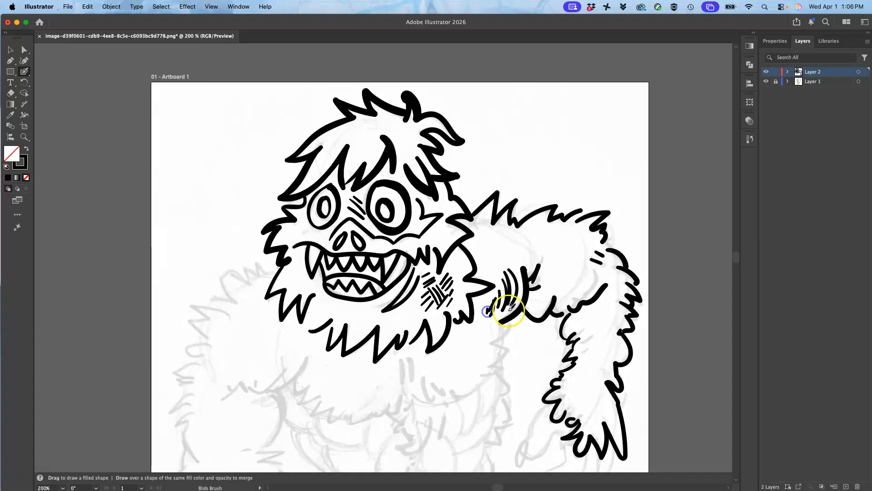
# Shade the right upper arm and forearm with dense hatching, and add short fur strokes on the shoulder next to the neck
pyautogui.moveTo(545, 274)
pyautogui.mouseDown()
pyautogui.moveTo(566, 266)
pyautogui.moveTo(562, 297)
pyautogui.mouseUp()
pyautogui.moveTo(604, 265)
pyautogui.mouseDown()
pyautogui.moveTo(598, 282)
pyautogui.moveTo(561, 282)
pyautogui.mouseUp()
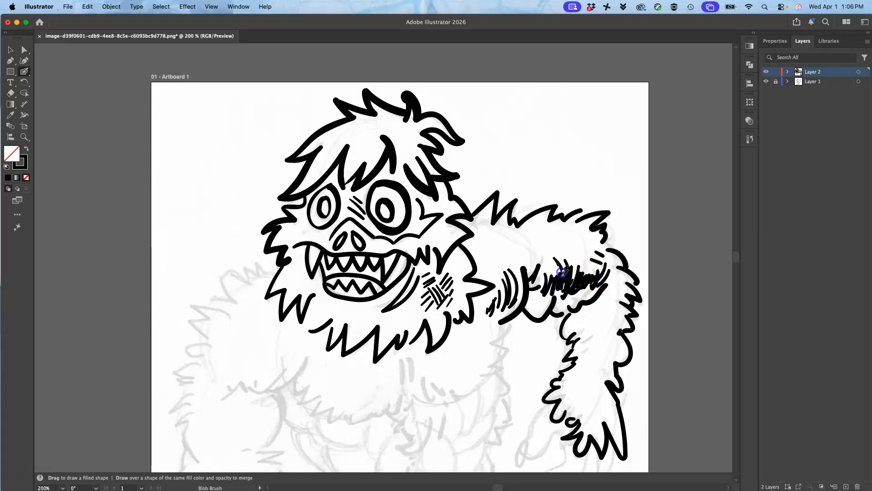
pyautogui.moveTo(572, 245)
pyautogui.mouseDown()
pyautogui.moveTo(569, 280)
pyautogui.moveTo(592, 265)
pyautogui.moveTo(606, 290)
pyautogui.moveTo(587, 326)
pyautogui.moveTo(610, 315)
pyautogui.moveTo(607, 324)
pyautogui.moveTo(580, 313)
pyautogui.moveTo(587, 293)
pyautogui.moveTo(575, 300)
pyautogui.moveTo(600, 295)
pyautogui.moveTo(599, 335)
pyautogui.moveTo(584, 345)
pyautogui.moveTo(598, 349)
pyautogui.moveTo(583, 364)
pyautogui.moveTo(590, 389)
pyautogui.mouseUp()
pyautogui.click(575, 386)
pyautogui.moveTo(466, 233)
pyautogui.mouseDown()
pyautogui.moveTo(492, 255)
pyautogui.moveTo(499, 240)
pyautogui.moveTo(518, 242)
pyautogui.mouseUp()
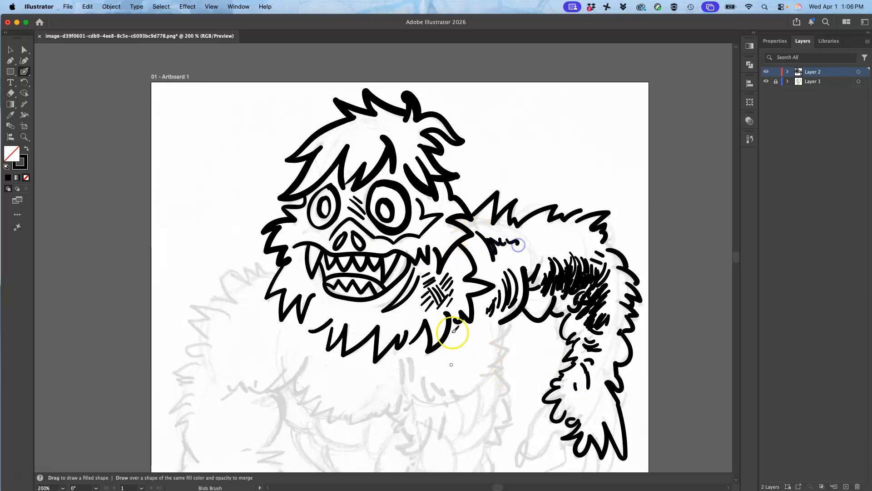
# Add short fur marks to the beard left of the mouth
pyautogui.moveTo(292, 272); pyautogui.dragTo(287, 286)
pyautogui.moveTo(296, 274); pyautogui.dragTo(312, 305)
pyautogui.click(302, 281)
pyautogui.moveTo(322, 300); pyautogui.dragTo(320, 305)
pyautogui.click(324, 305)
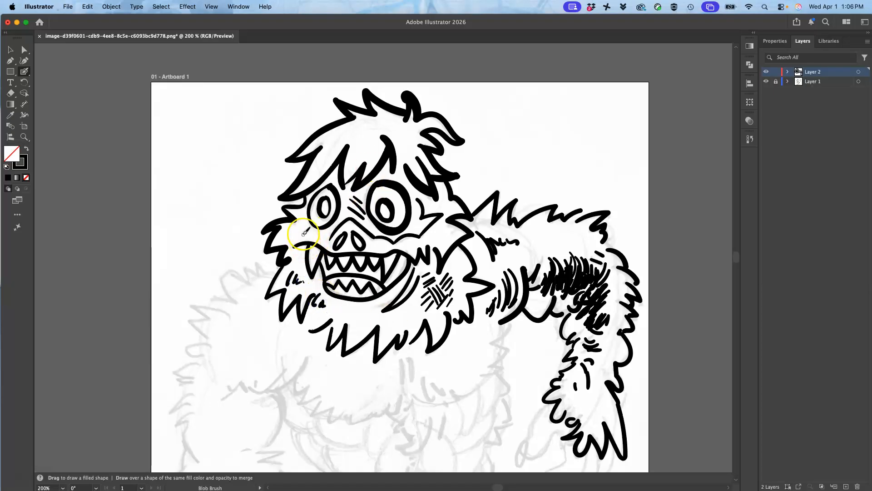
# Hatch the shadows under both eyes and darken the area around the larger eye up into the hair
pyautogui.moveTo(334, 227)
pyautogui.mouseDown()
pyautogui.moveTo(349, 185)
pyautogui.moveTo(404, 214)
pyautogui.moveTo(371, 231)
pyautogui.mouseUp()
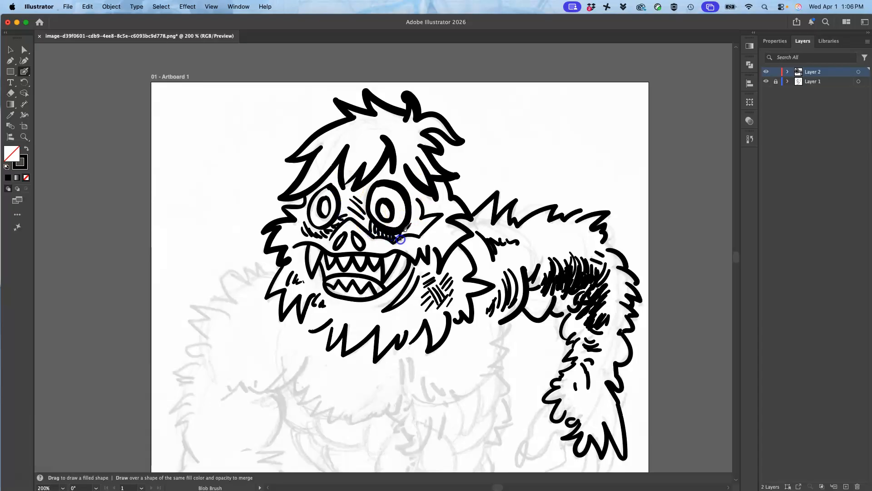
pyautogui.moveTo(412, 222); pyautogui.dragTo(411, 232)
pyautogui.moveTo(416, 212)
pyautogui.mouseDown()
pyautogui.moveTo(417, 237)
pyautogui.moveTo(429, 223)
pyautogui.mouseUp()
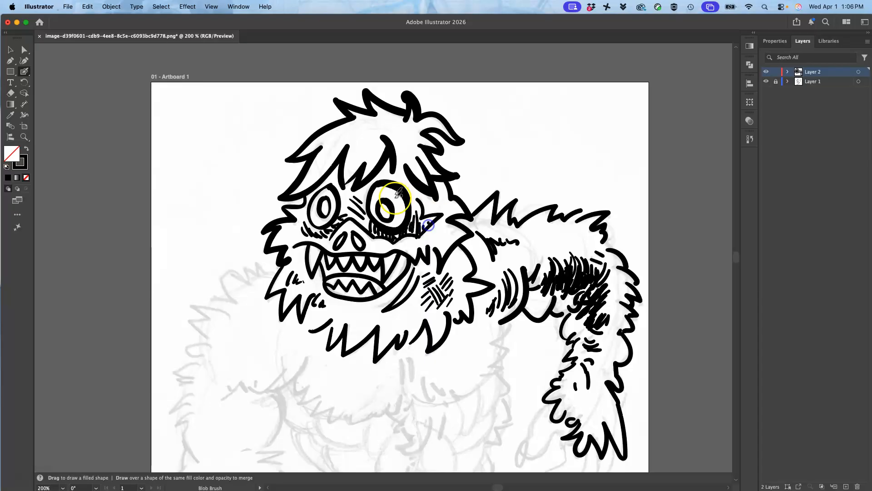
pyautogui.moveTo(403, 146)
pyautogui.mouseDown()
pyautogui.moveTo(404, 171)
pyautogui.moveTo(413, 168)
pyautogui.mouseUp()
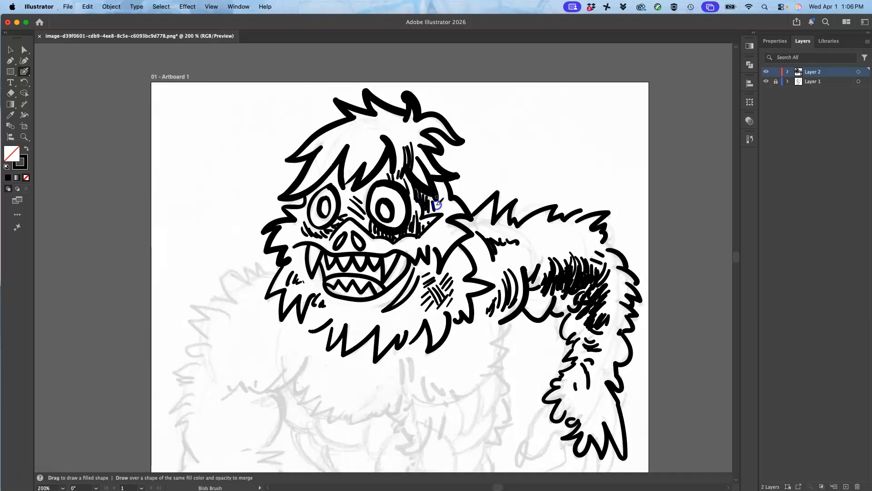
pyautogui.moveTo(446, 205); pyautogui.dragTo(444, 217)
# Draw short fur strokes below the mouth and curved hatching across the neck and right shoulder
pyautogui.moveTo(354, 311); pyautogui.dragTo(336, 318)
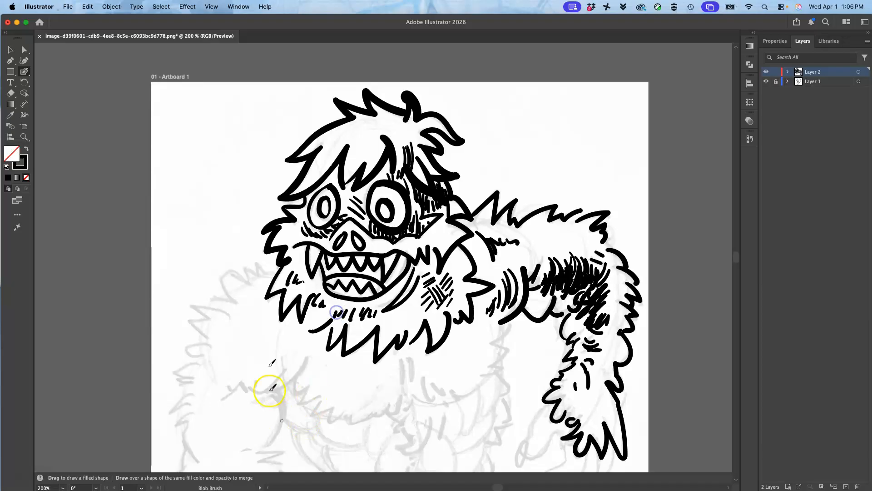
pyautogui.moveTo(470, 244)
pyautogui.mouseDown()
pyautogui.moveTo(482, 269)
pyautogui.moveTo(489, 267)
pyautogui.mouseUp()
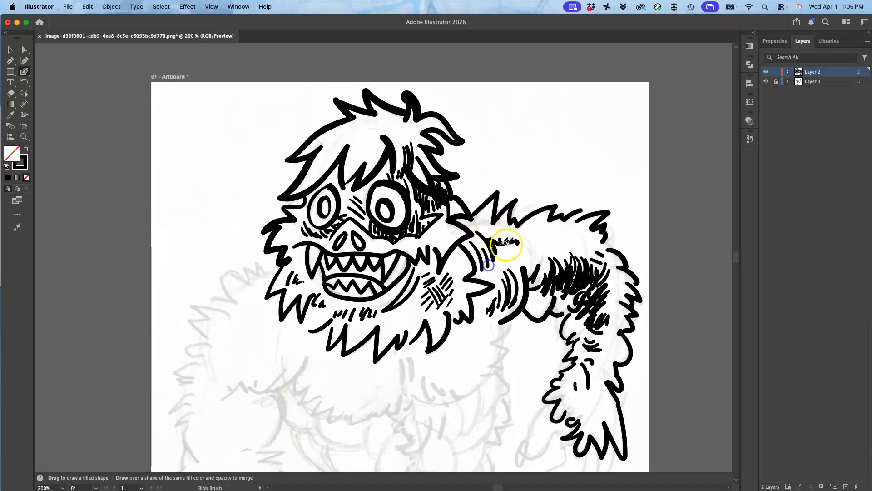
pyautogui.moveTo(528, 233); pyautogui.dragTo(530, 261)
pyautogui.moveTo(534, 235)
pyautogui.mouseDown()
pyautogui.moveTo(538, 244)
pyautogui.moveTo(569, 245)
pyautogui.moveTo(592, 236)
pyautogui.mouseUp()
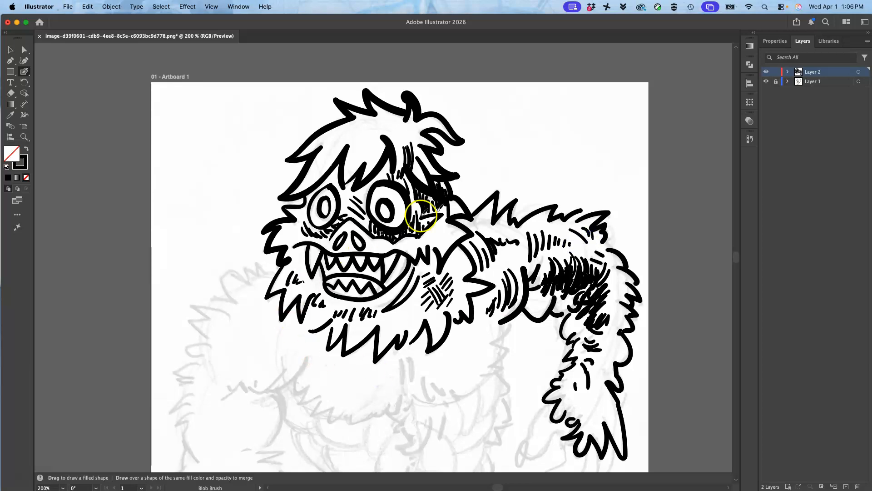
# Ink the left shoulder and arm fur along the sketch, the shaggy lower edge of the chest and a few chest marks
pyautogui.moveTo(268, 272)
pyautogui.mouseDown()
pyautogui.moveTo(245, 270)
pyautogui.moveTo(253, 286)
pyautogui.moveTo(229, 283)
pyautogui.moveTo(236, 294)
pyautogui.moveTo(199, 306)
pyautogui.moveTo(222, 316)
pyautogui.moveTo(208, 321)
pyautogui.moveTo(213, 331)
pyautogui.moveTo(194, 355)
pyautogui.moveTo(205, 360)
pyautogui.moveTo(177, 395)
pyautogui.moveTo(186, 422)
pyautogui.mouseUp()
pyautogui.moveTo(216, 376)
pyautogui.mouseDown()
pyautogui.moveTo(257, 390)
pyautogui.moveTo(304, 366)
pyautogui.mouseUp()
pyautogui.moveTo(281, 375)
pyautogui.mouseDown()
pyautogui.moveTo(313, 355)
pyautogui.moveTo(291, 401)
pyautogui.moveTo(298, 411)
pyautogui.moveTo(322, 402)
pyautogui.moveTo(347, 422)
pyautogui.moveTo(398, 400)
pyautogui.mouseUp()
pyautogui.moveTo(363, 363)
pyautogui.mouseDown()
pyautogui.moveTo(358, 385)
pyautogui.moveTo(352, 377)
pyautogui.mouseUp()
pyautogui.moveTo(350, 367); pyautogui.dragTo(346, 379)
pyautogui.moveTo(342, 370); pyautogui.dragTo(340, 377)
# Hatch a dense shadow on the left shoulder and along the left edge of the beard
pyautogui.moveTo(256, 303); pyautogui.dragTo(248, 321)
pyautogui.moveTo(267, 297)
pyautogui.mouseDown()
pyautogui.moveTo(248, 322)
pyautogui.moveTo(268, 307)
pyautogui.moveTo(267, 335)
pyautogui.mouseUp()
pyautogui.moveTo(283, 296); pyautogui.dragTo(275, 317)
pyautogui.moveTo(276, 298); pyautogui.dragTo(270, 321)
pyautogui.moveTo(270, 298)
pyautogui.mouseDown()
pyautogui.moveTo(262, 316)
pyautogui.moveTo(263, 295)
pyautogui.moveTo(254, 296)
pyautogui.moveTo(288, 331)
pyautogui.mouseUp()
pyautogui.moveTo(296, 297)
pyautogui.mouseDown()
pyautogui.moveTo(285, 328)
pyautogui.moveTo(295, 333)
pyautogui.mouseUp()
pyautogui.moveTo(311, 316); pyautogui.dragTo(305, 326)
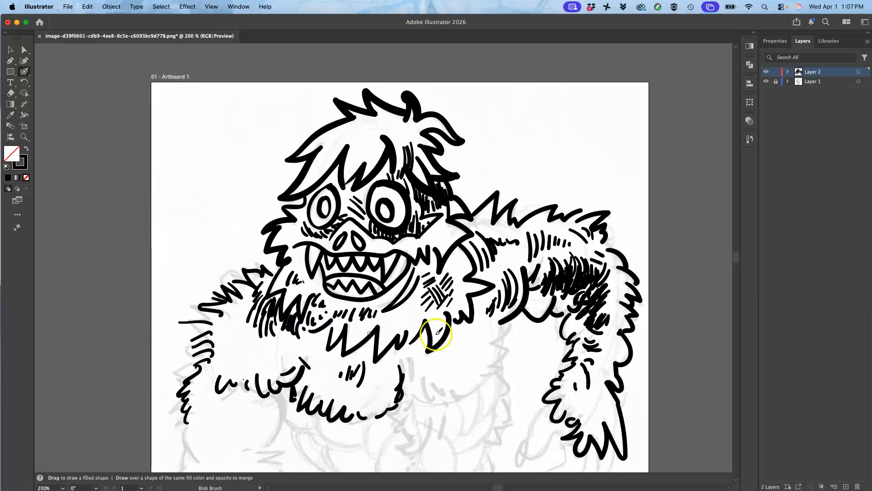
# Add shading lines to the cheek crease by the mouth, between the eyes and inside the eyeballs
pyautogui.moveTo(411, 306)
pyautogui.mouseDown()
pyautogui.moveTo(394, 311)
pyautogui.moveTo(400, 318)
pyautogui.mouseUp()
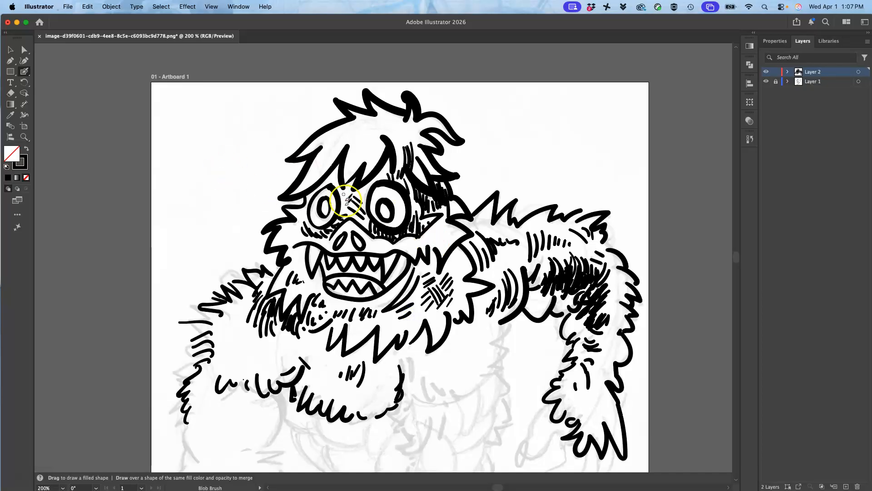
pyautogui.moveTo(344, 190); pyautogui.dragTo(348, 199)
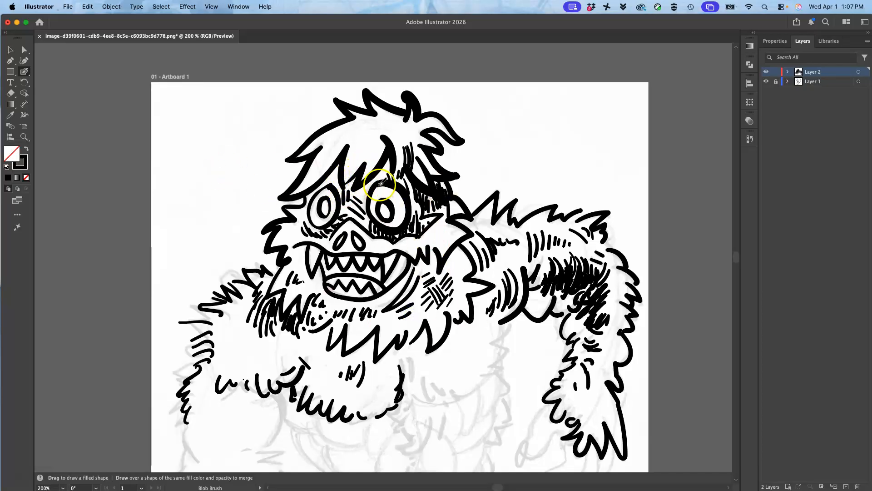
pyautogui.moveTo(387, 194); pyautogui.dragTo(398, 203)
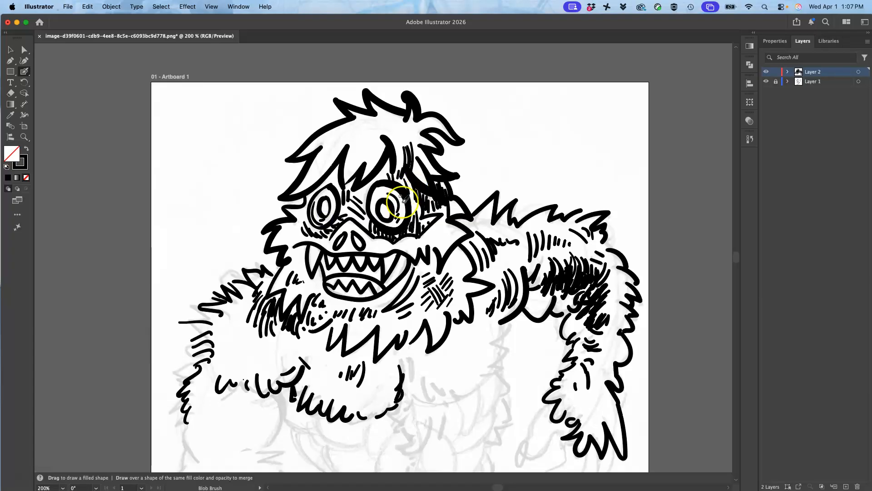
# Fill the gap between the upper and lower teeth with dark strokes and darken both pupils, leaving small highlights
pyautogui.press('super+equal')
pyautogui.press('super+equal')
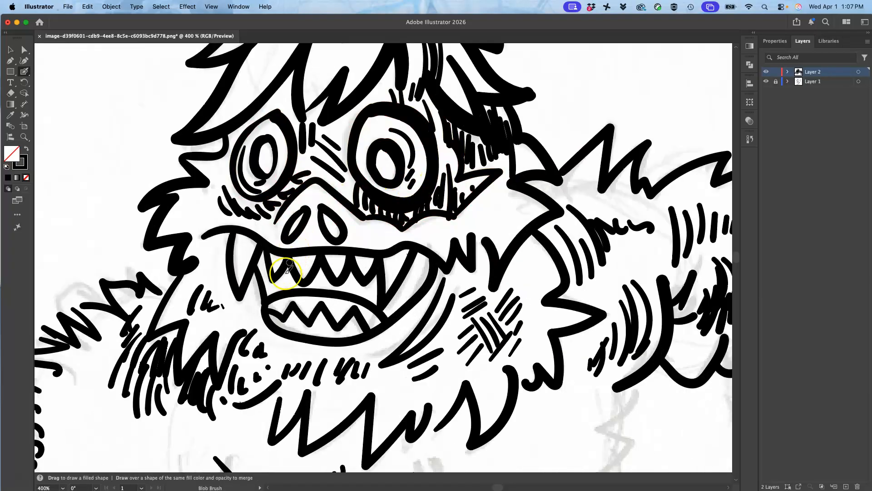
pyautogui.moveTo(263, 268); pyautogui.dragTo(270, 287)
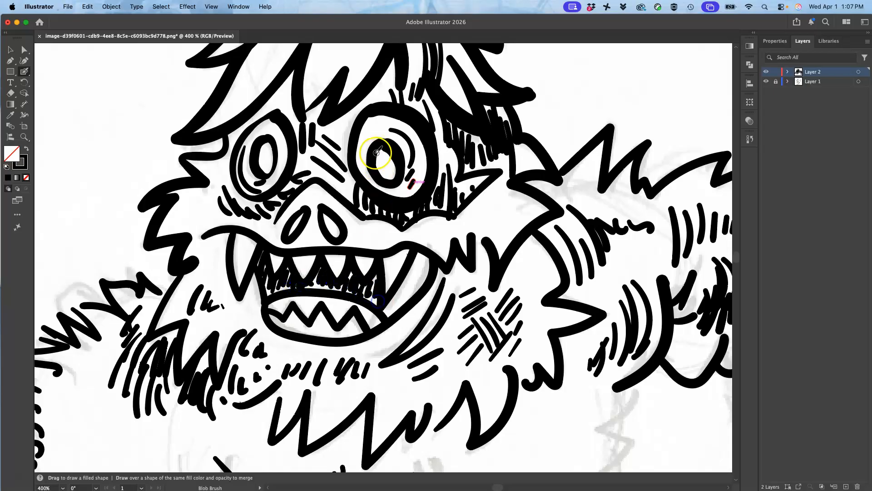
pyautogui.moveTo(378, 150); pyautogui.dragTo(382, 168)
pyautogui.moveTo(266, 145)
pyautogui.mouseDown()
pyautogui.moveTo(259, 150)
pyautogui.moveTo(268, 173)
pyautogui.mouseUp()
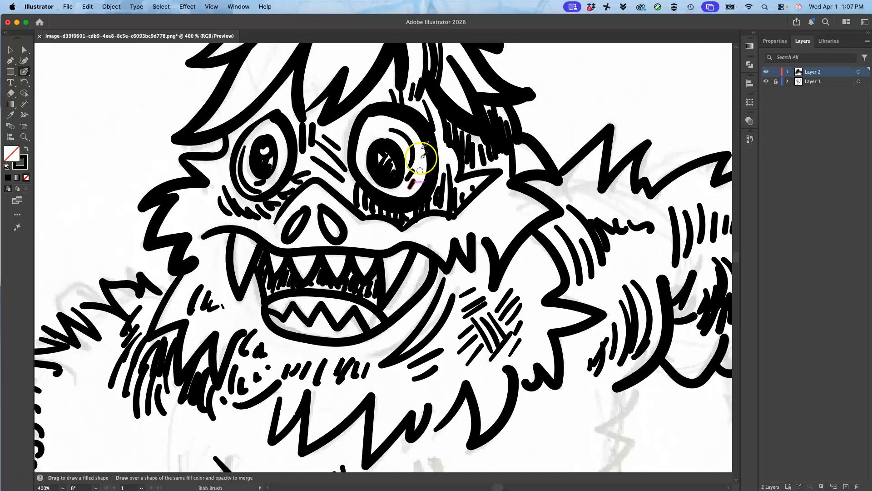
# Select the larger eye's outline and redraw its inner contour with the Pencil tool, keeping the tool's current options
pyautogui.click(24, 49)
pyautogui.click(423, 119)
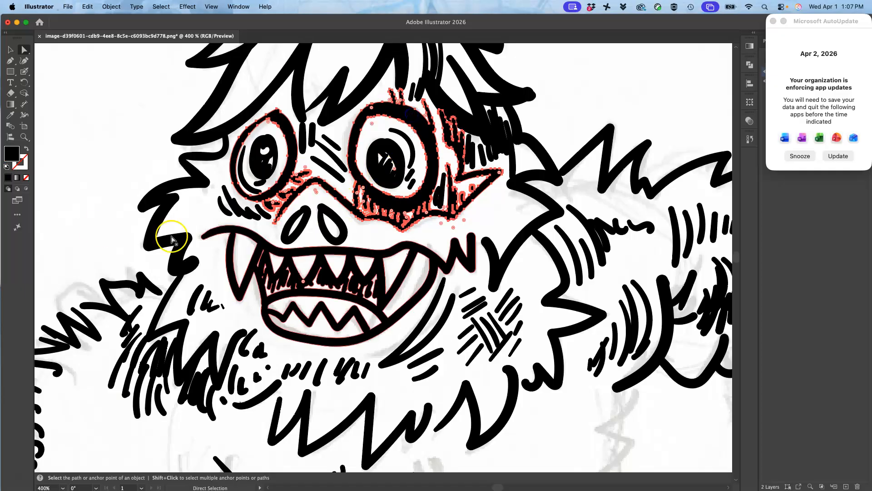
pyautogui.moveTo(27, 83); pyautogui.dragTo(52, 86)
pyautogui.doubleClick(25, 71)
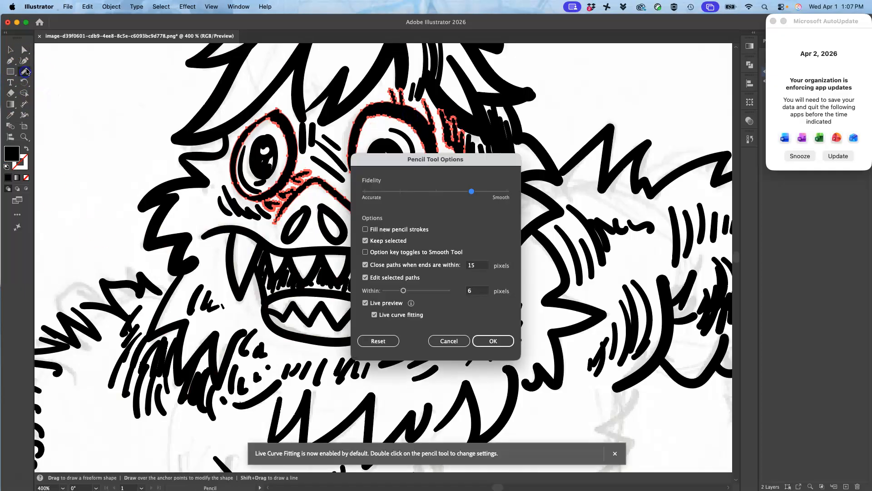
pyautogui.click(495, 340)
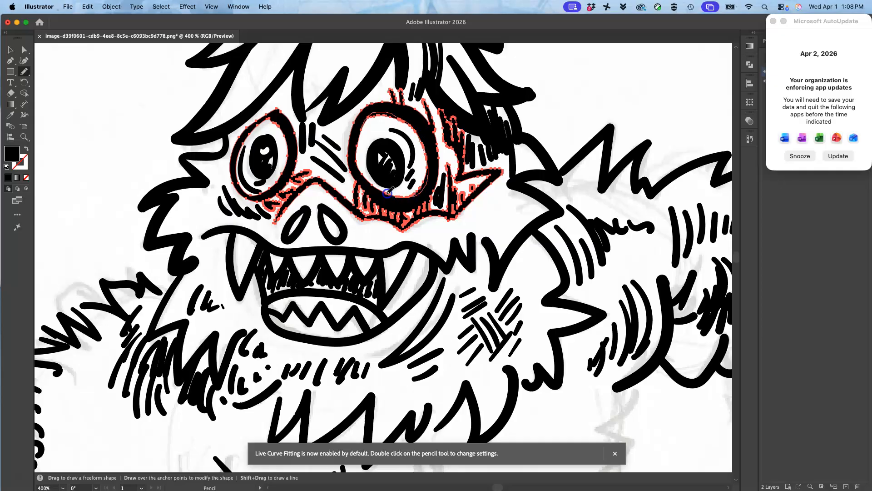
pyautogui.moveTo(388, 193); pyautogui.dragTo(399, 205)
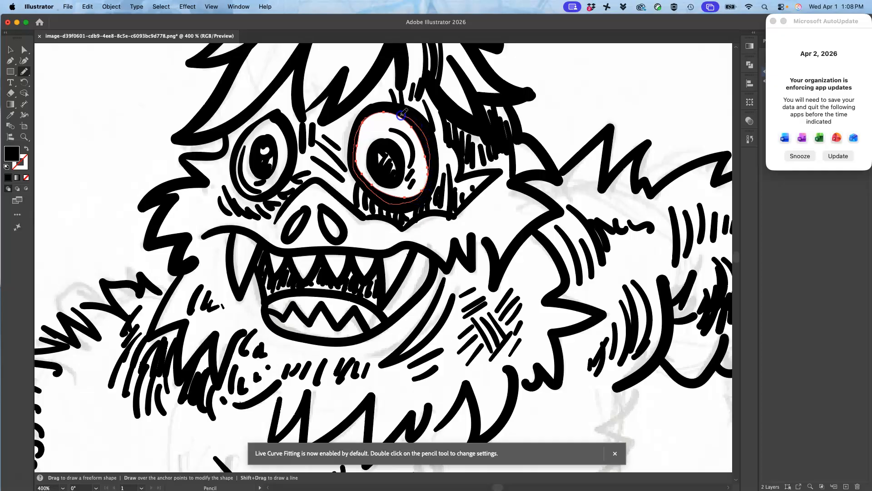
pyautogui.moveTo(390, 111)
pyautogui.mouseDown()
pyautogui.moveTo(359, 159)
pyautogui.moveTo(383, 189)
pyautogui.moveTo(432, 136)
pyautogui.moveTo(369, 114)
pyautogui.mouseUp()
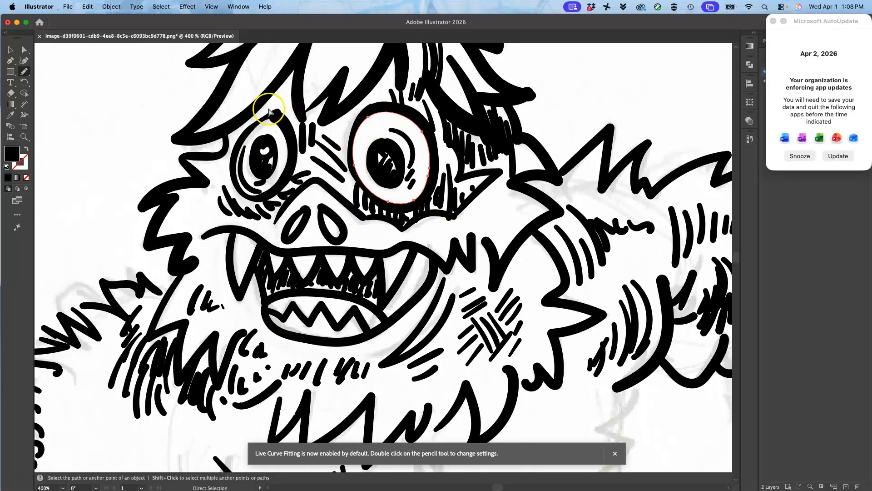
# Select the smaller eye's outline and reshape its inner contour with the Pencil tool
pyautogui.keyDown('super'); pyautogui.click(283, 119); pyautogui.keyUp('super')
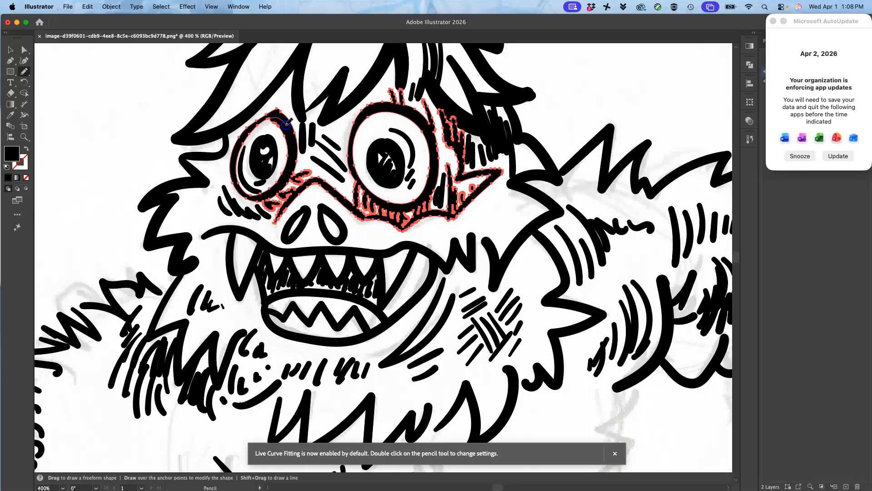
pyautogui.moveTo(281, 175); pyautogui.dragTo(277, 180)
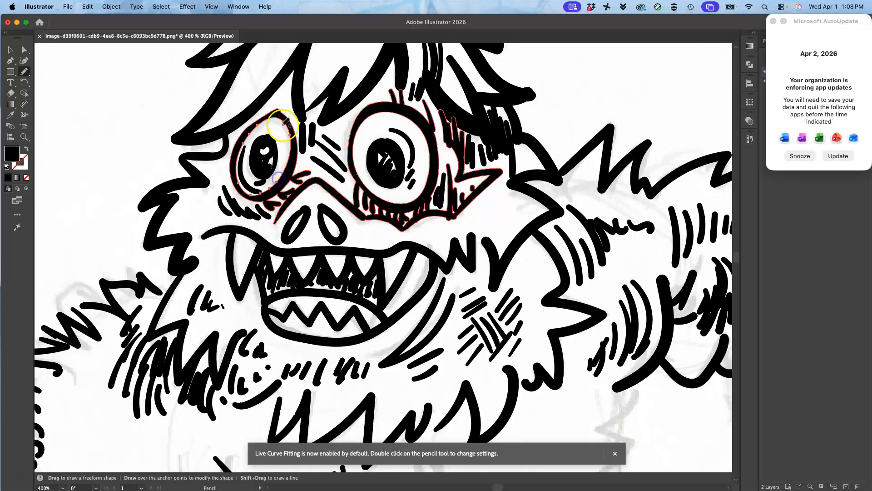
# Select the smaller eye's outline again and smooth its outer contour along the upper edge with the Pencil tool
pyautogui.keyDown('super'); pyautogui.click(275, 114); pyautogui.keyUp('super')
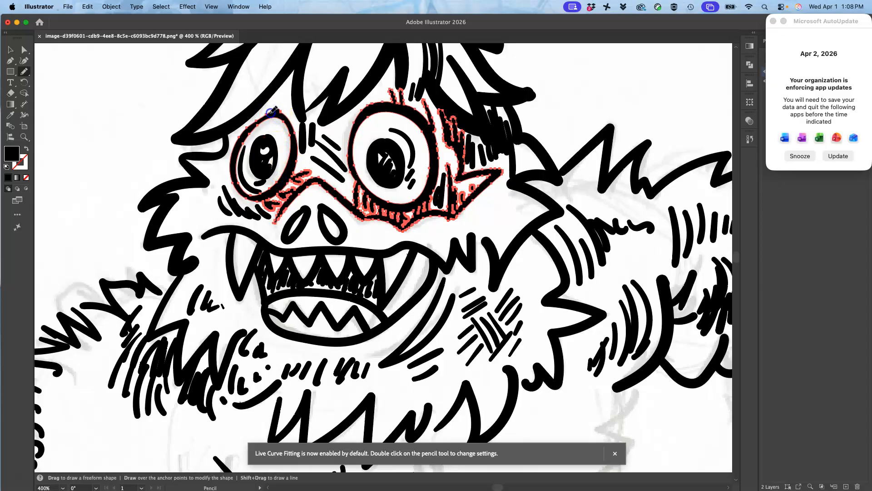
pyautogui.moveTo(295, 129); pyautogui.dragTo(297, 142)
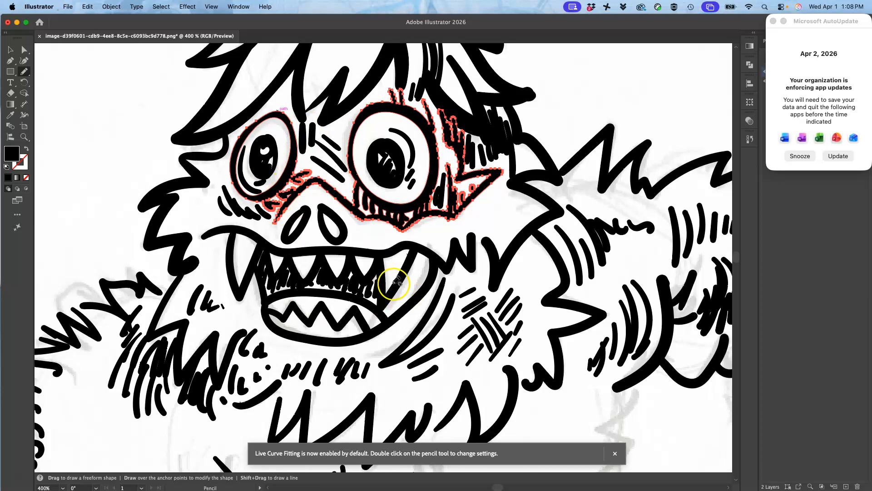
# Draw two tailed speech bubbles with the Blob Brush, a round one and a wide oval one, on opposite sides of the monster's head
pyautogui.press('super+minus')
pyautogui.press('super+minus')
pyautogui.press('super+minus')
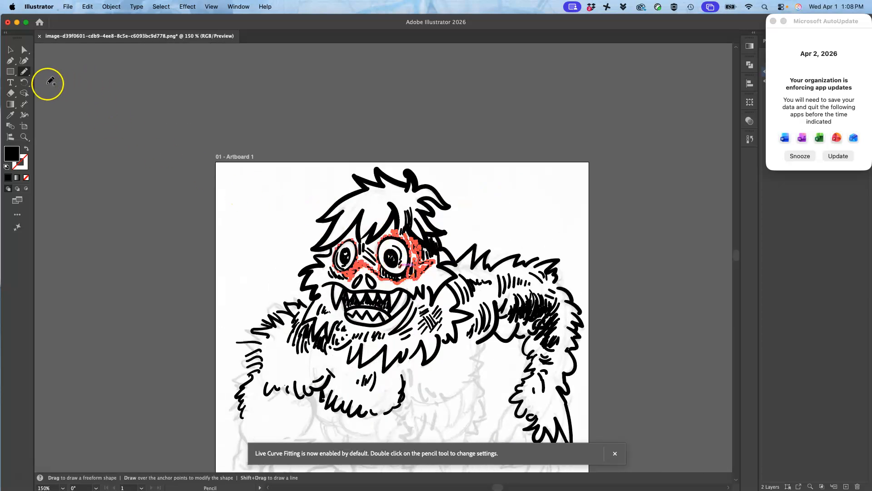
pyautogui.click(25, 74)
pyautogui.click(54, 84)
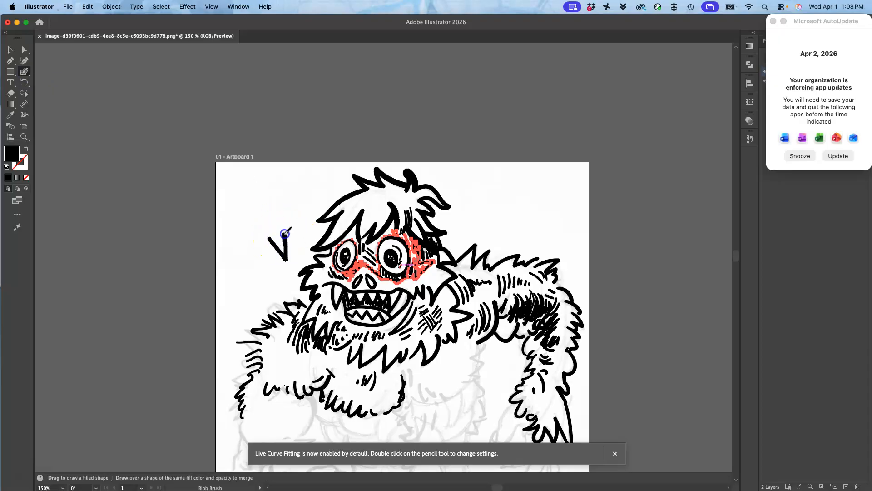
pyautogui.moveTo(299, 221)
pyautogui.mouseDown()
pyautogui.moveTo(279, 170)
pyautogui.moveTo(237, 180)
pyautogui.moveTo(227, 225)
pyautogui.mouseUp()
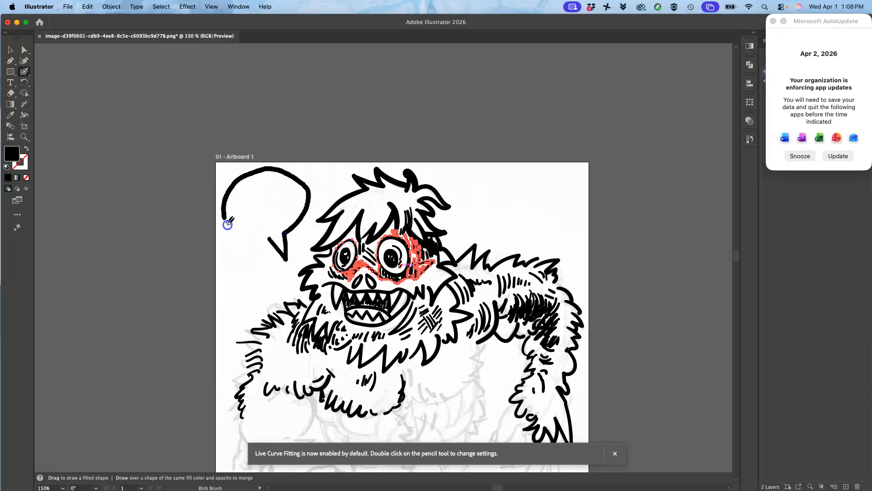
pyautogui.moveTo(273, 246); pyautogui.dragTo(273, 248)
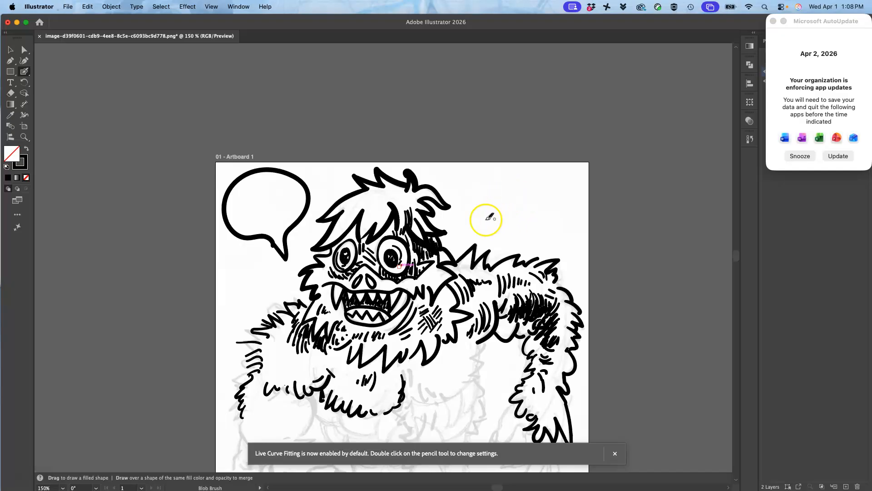
pyautogui.moveTo(484, 232); pyautogui.dragTo(507, 214)
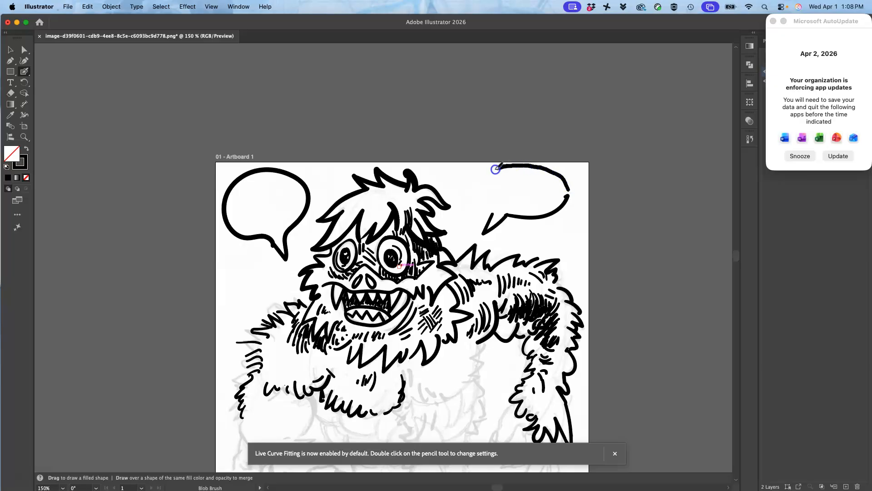
pyautogui.moveTo(480, 185); pyautogui.dragTo(481, 187)
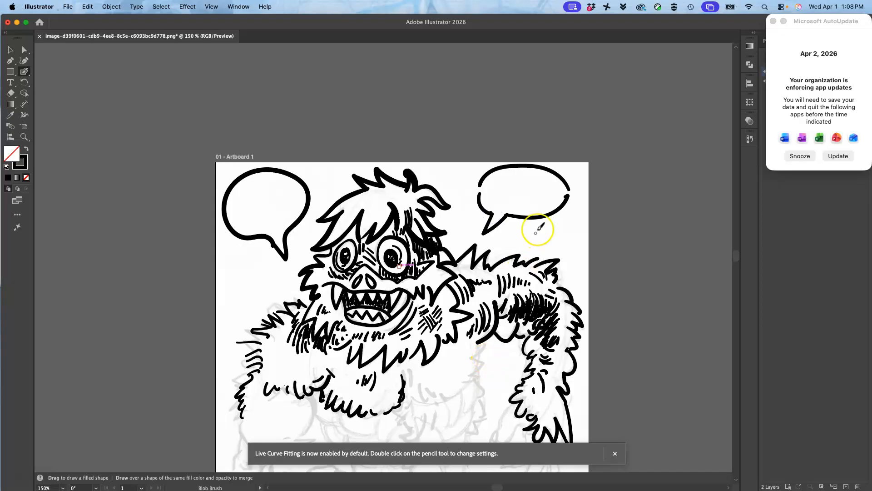
# Close the gaps at both ends of the oval speech bubble's outline with Blob Brush strokes
pyautogui.press('super+equal')
pyautogui.press('super+equal')
pyautogui.press('super+equal')
pyautogui.press('super+equal')
pyautogui.moveTo(594, 154); pyautogui.dragTo(287, 343)
pyautogui.moveTo(471, 150); pyautogui.dragTo(465, 174)
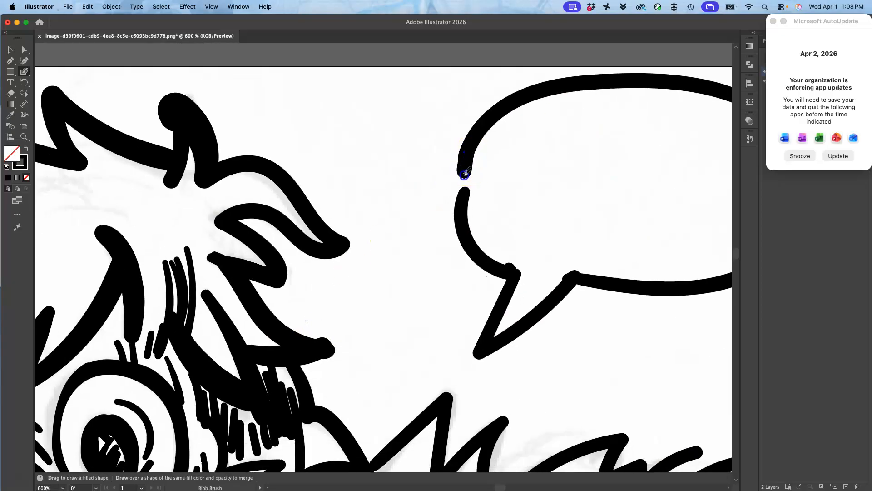
pyautogui.moveTo(464, 226); pyautogui.dragTo(465, 231)
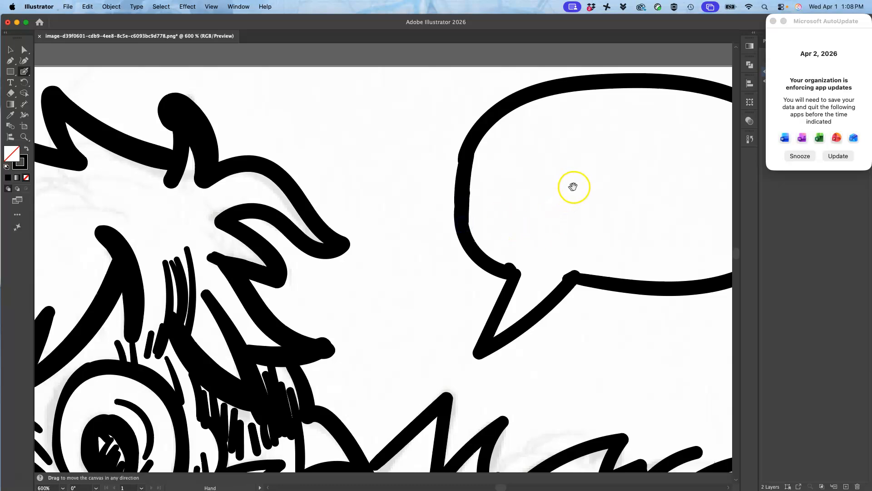
pyautogui.moveTo(572, 187); pyautogui.dragTo(319, 204)
pyautogui.moveTo(572, 196); pyautogui.dragTo(561, 185)
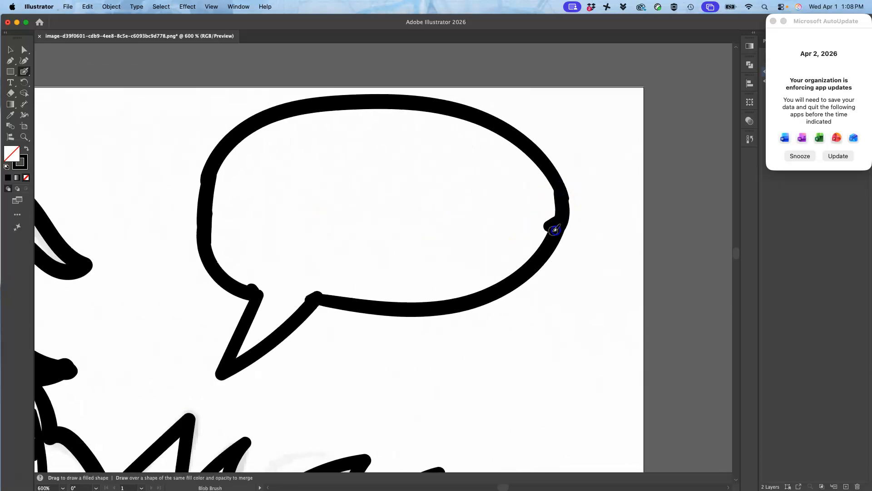
# Select all the overlapping pieces of the oval speech bubble and merge them into one shape with Pathfinder Unite
pyautogui.click(24, 50)
pyautogui.click(245, 132)
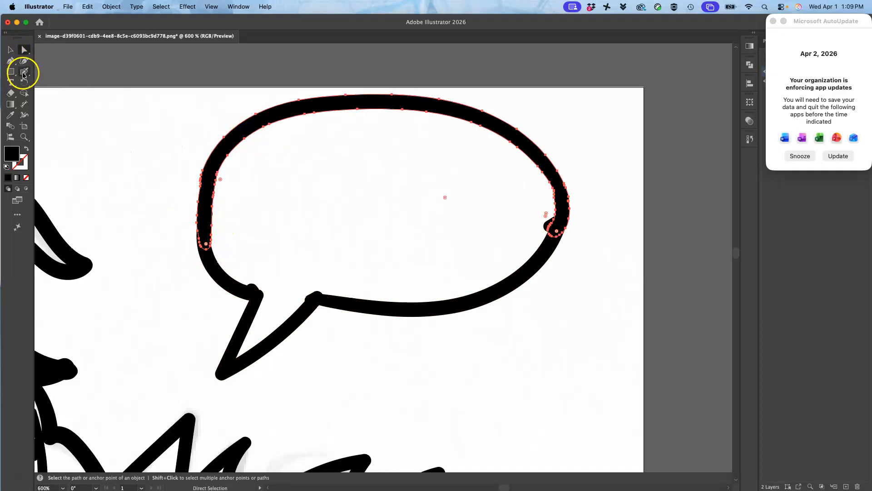
pyautogui.click(212, 266)
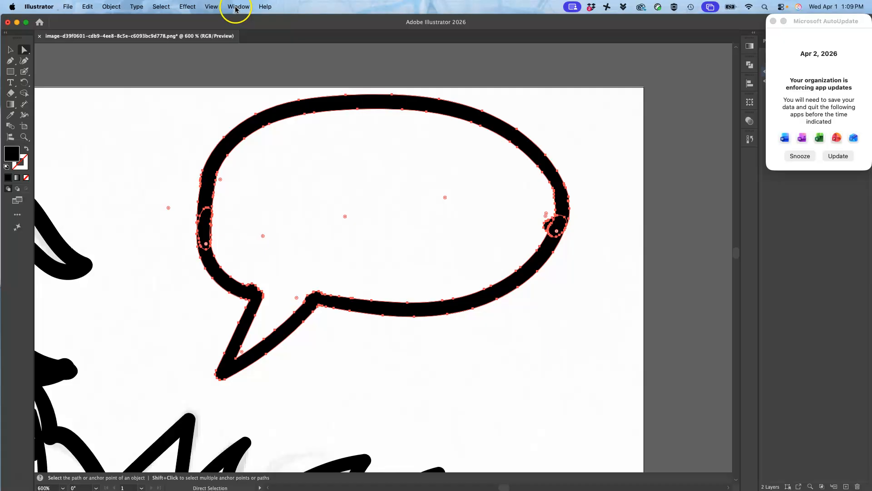
pyautogui.click(749, 65)
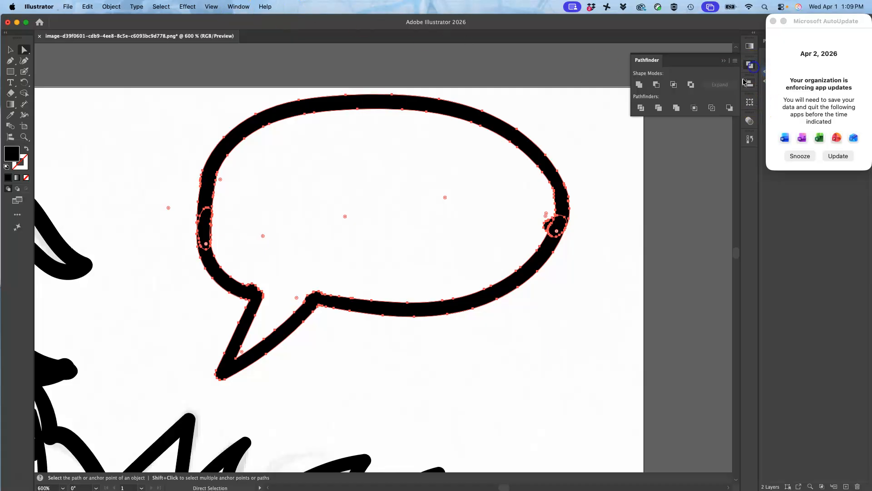
pyautogui.click(658, 108)
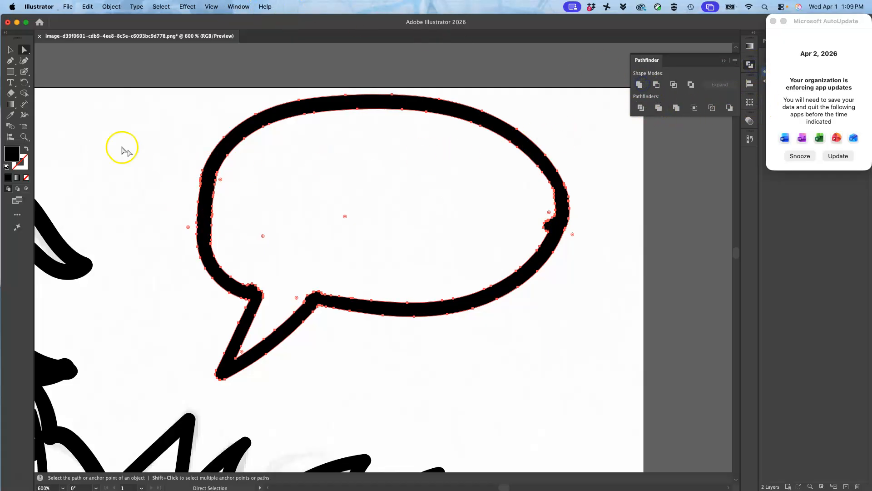
# Redraw the inner and outer contours of the oval bubble's tail-side end with the Pencil tool
pyautogui.click(24, 71)
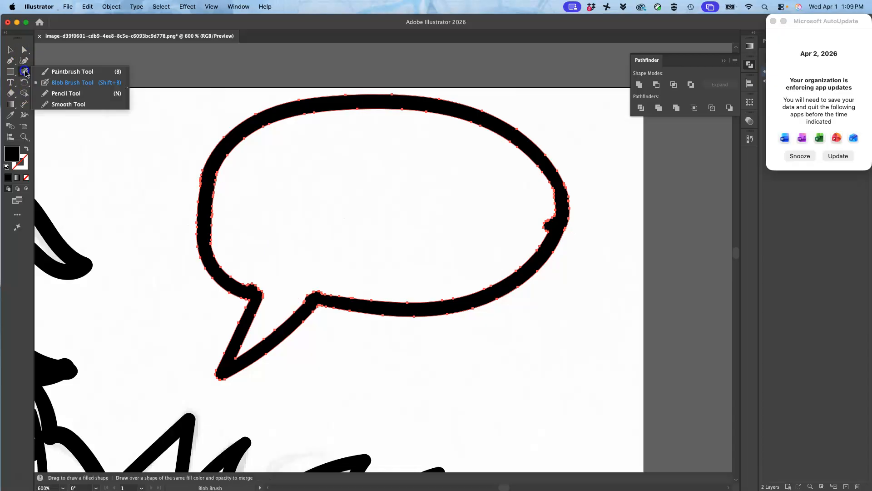
pyautogui.click(52, 94)
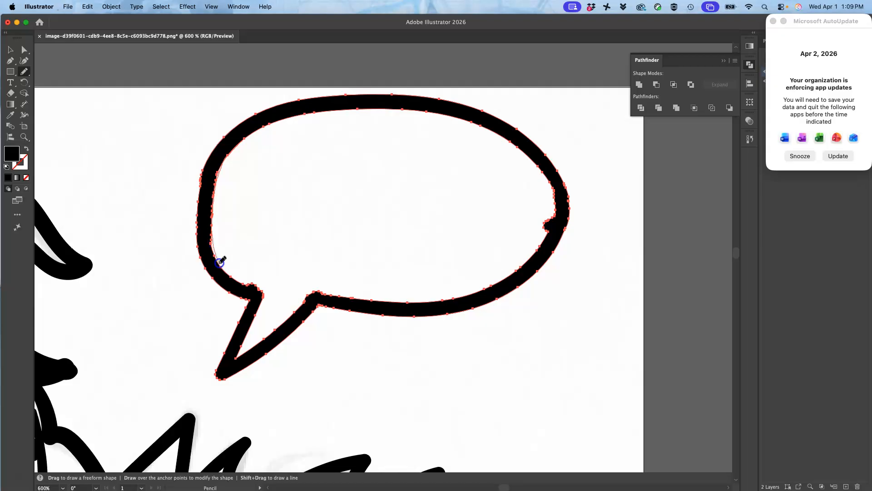
pyautogui.moveTo(262, 299); pyautogui.dragTo(259, 300)
pyautogui.keyDown('super'); pyautogui.click(220, 150); pyautogui.keyUp('super')
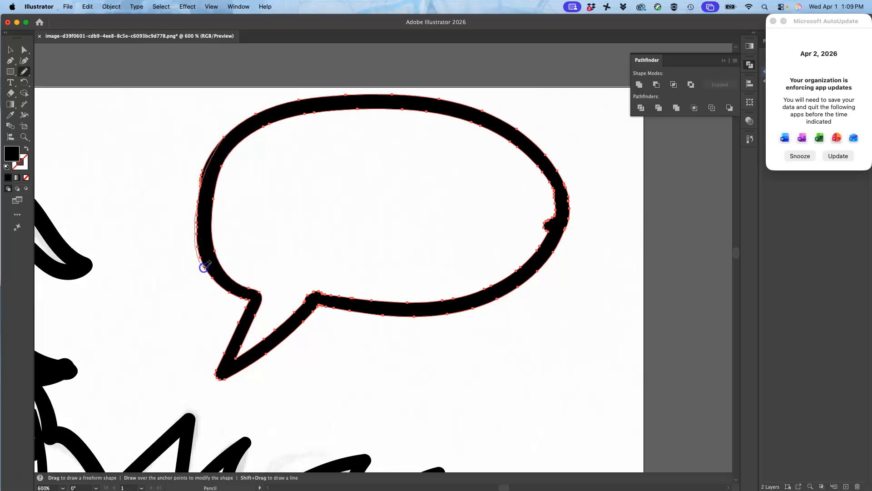
pyautogui.moveTo(212, 278); pyautogui.dragTo(213, 278)
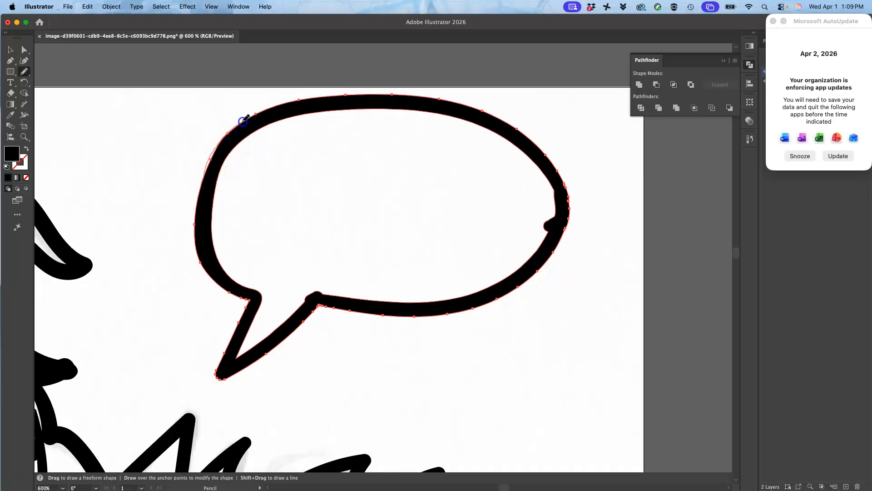
pyautogui.moveTo(278, 107); pyautogui.dragTo(278, 107)
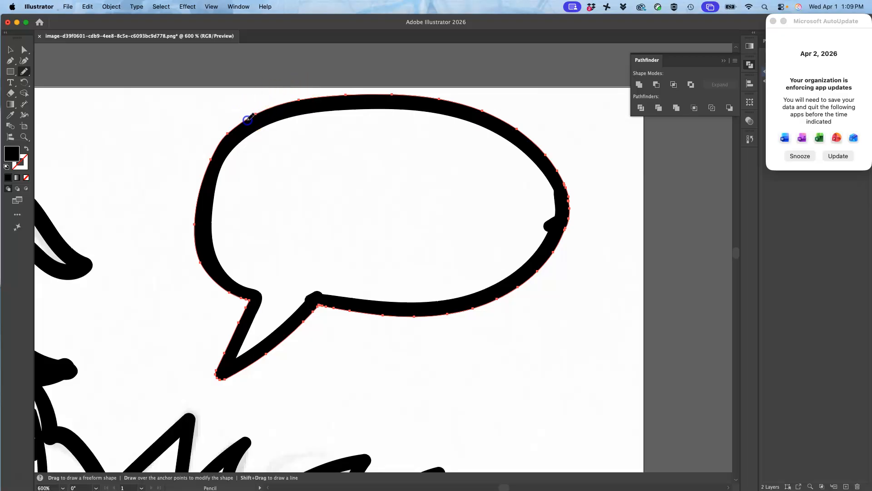
pyautogui.moveTo(214, 155); pyautogui.dragTo(211, 155)
pyautogui.press('a')
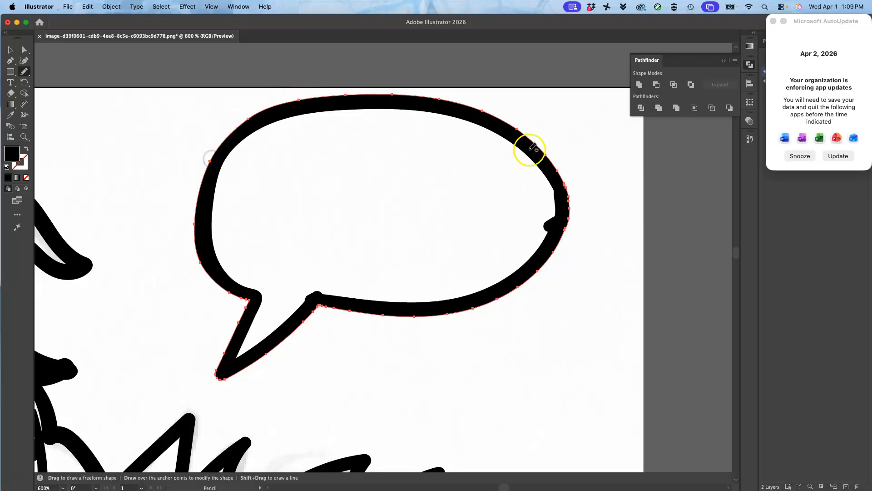
# Smooth the bump at the oval bubble's far end inside and out, and clean up the inner corner where the tail joins
pyautogui.keyDown('super'); pyautogui.click(562, 194); pyautogui.keyUp('super')
pyautogui.moveTo(543, 173); pyautogui.dragTo(543, 173)
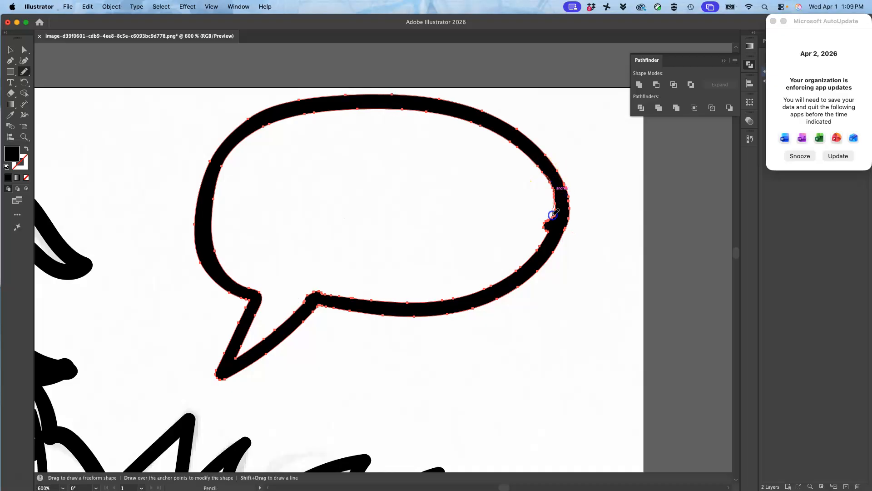
pyautogui.moveTo(539, 246)
pyautogui.mouseDown()
pyautogui.moveTo(565, 214)
pyautogui.moveTo(564, 182)
pyautogui.mouseUp()
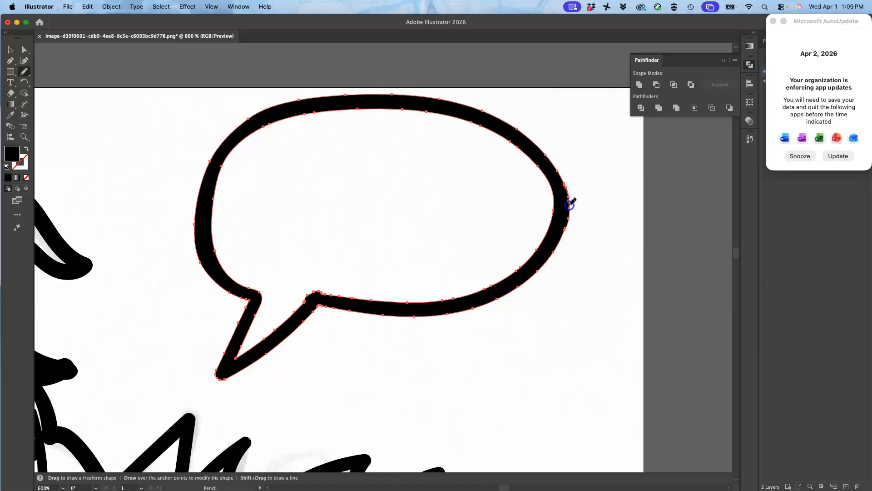
pyautogui.moveTo(555, 249); pyautogui.dragTo(531, 292)
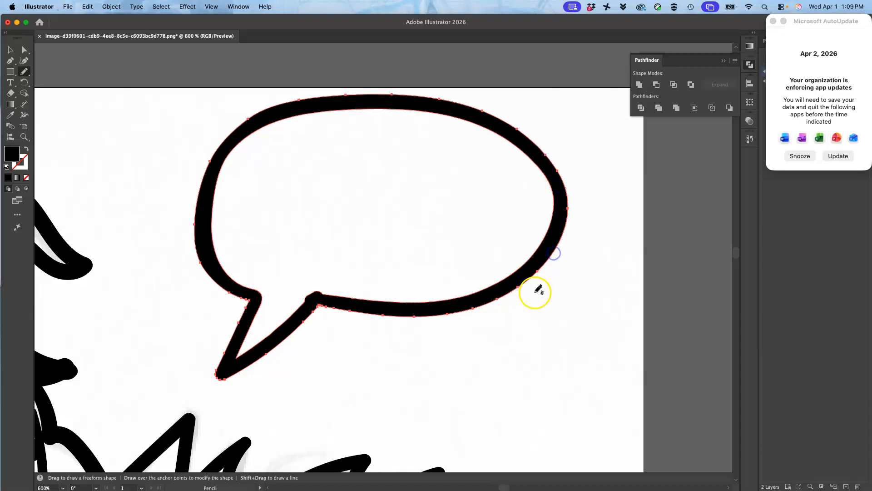
pyautogui.press('super')
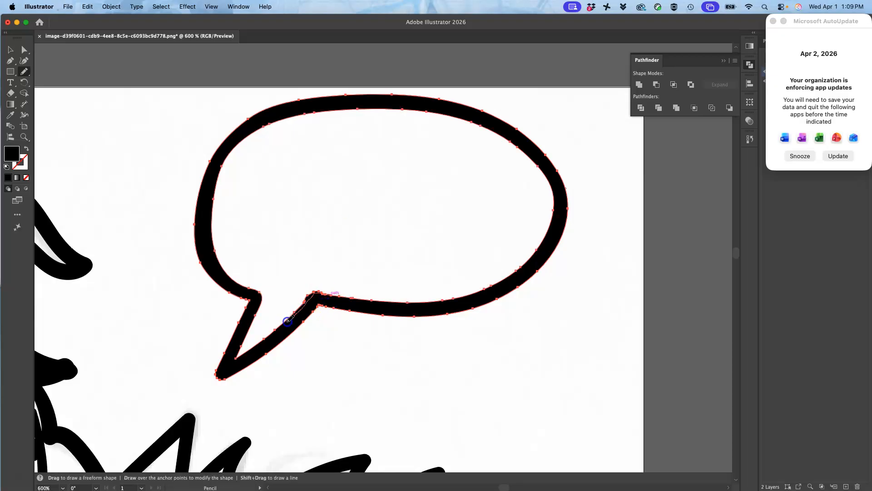
pyautogui.moveTo(275, 331); pyautogui.dragTo(269, 336)
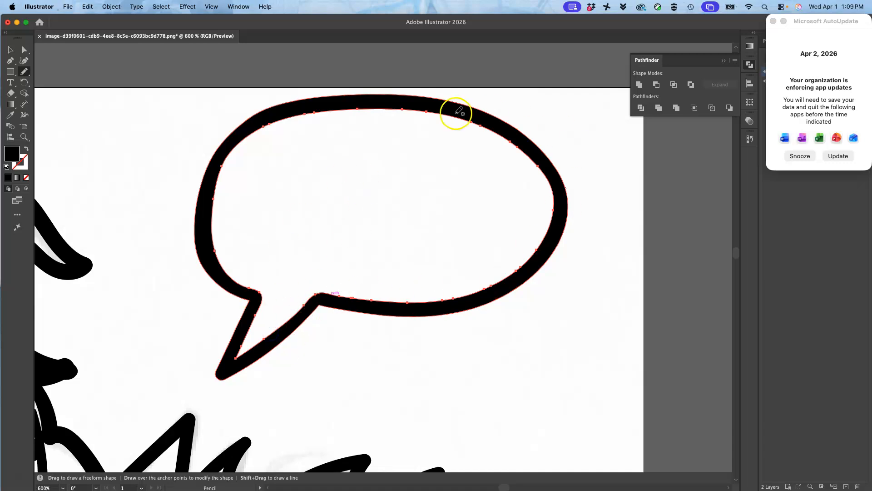
pyautogui.press('super+minus')
pyautogui.press('super+minus')
pyautogui.press('super+minus')
pyautogui.press('super+minus')
pyautogui.rightClick(508, 268)
pyautogui.click(509, 259)
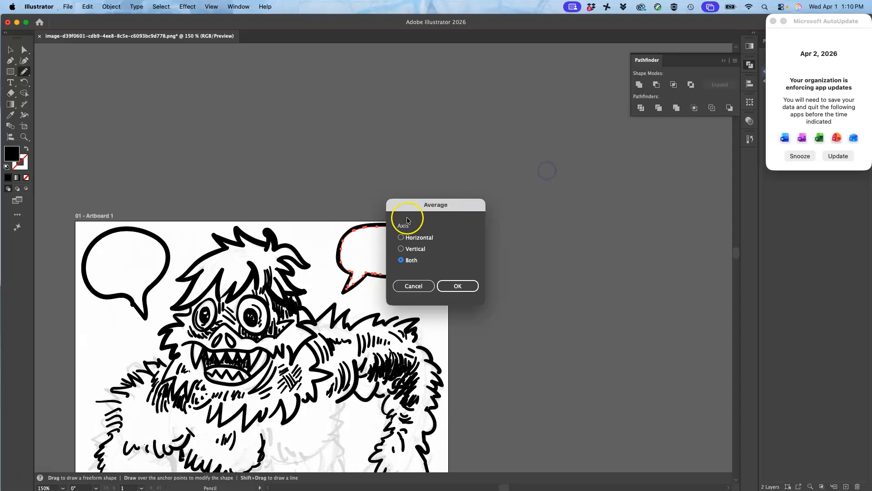
pyautogui.click(414, 286)
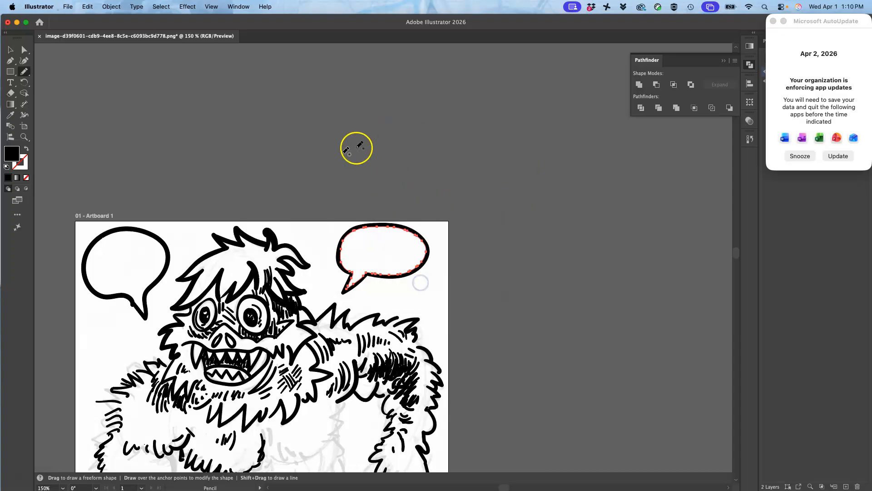
# Close the monster drawing without saving its changes and close the start window
pyautogui.click(39, 36)
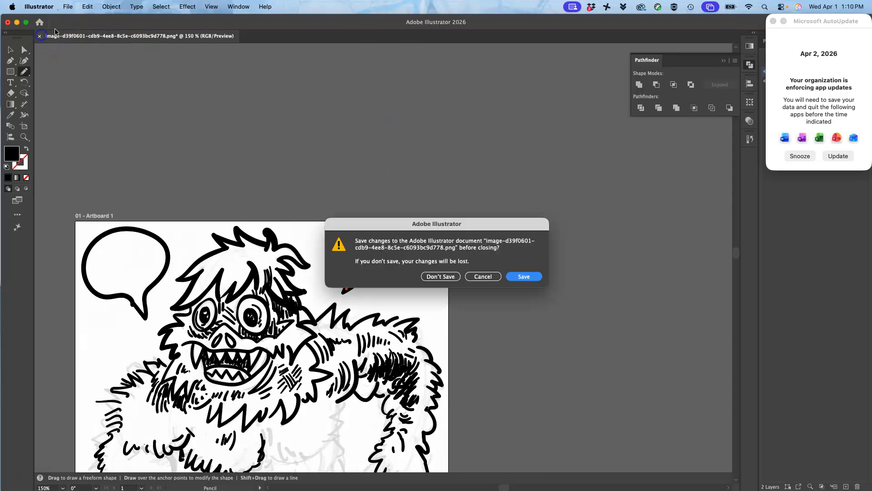
pyautogui.click(440, 276)
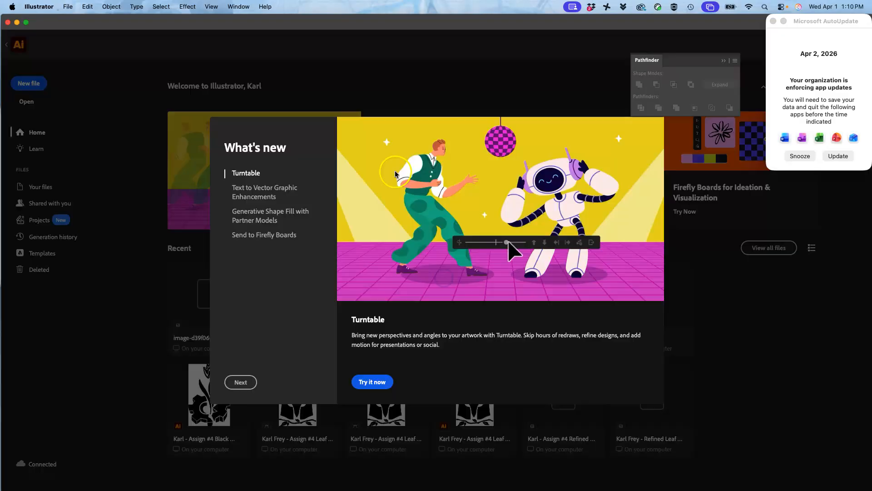
pyautogui.click(8, 22)
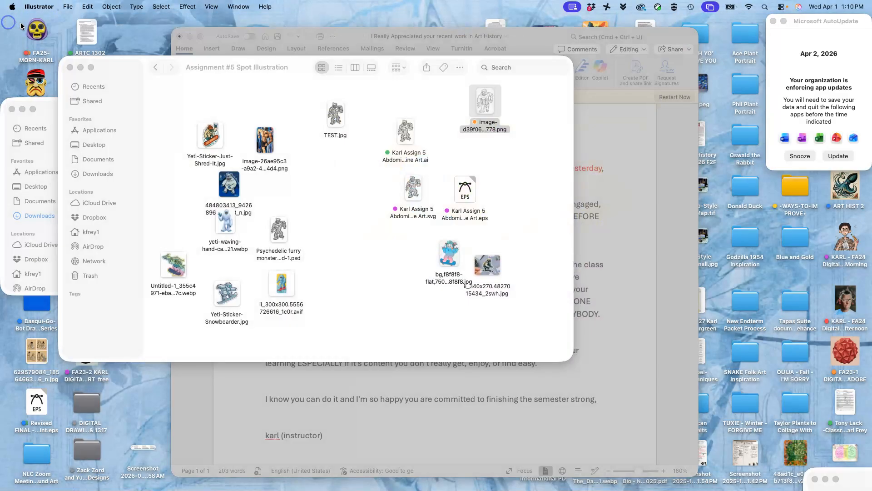
# Open the abdominal line art .ai file and examine the inked torso, mouth and hair outlines at 400%
pyautogui.doubleClick(405, 132)
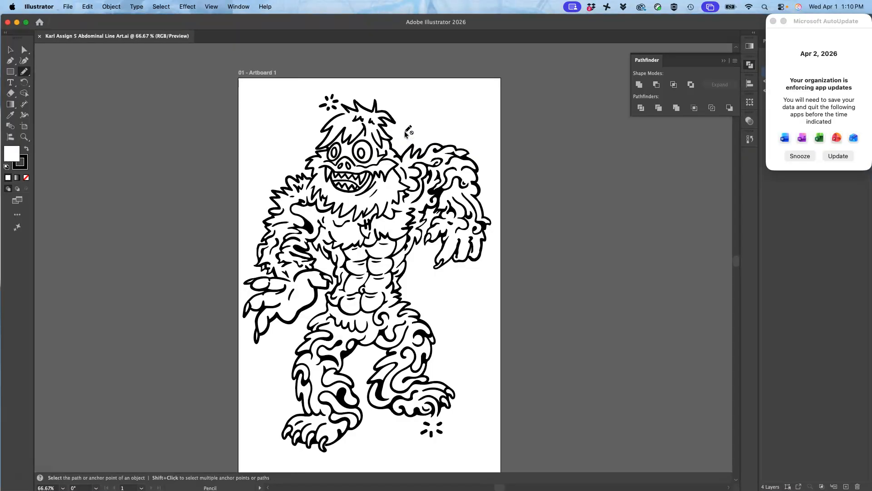
pyautogui.press('super+equal')
pyautogui.press('super+equal')
pyautogui.press('super+equal')
pyautogui.press('super+equal')
pyautogui.press('super+equal')
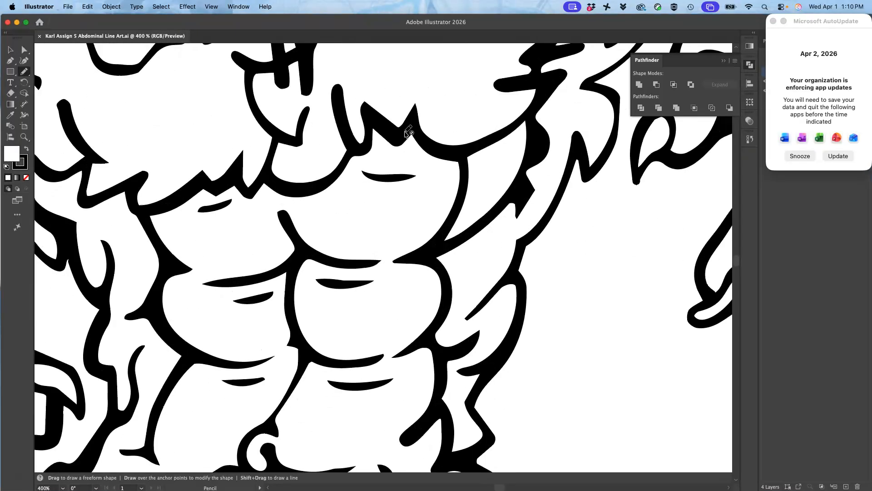
pyautogui.scroll(1, 292, 198)
pyautogui.scroll(20, 295, 196)
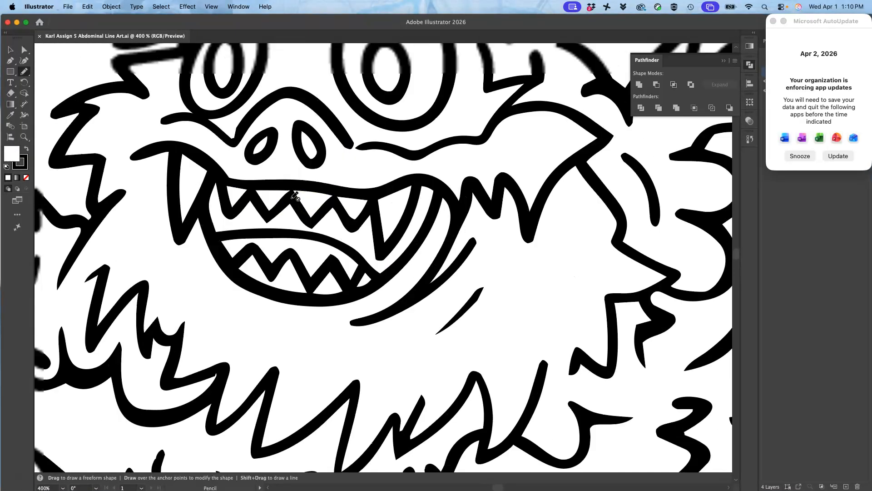
pyautogui.scroll(3, 295, 196)
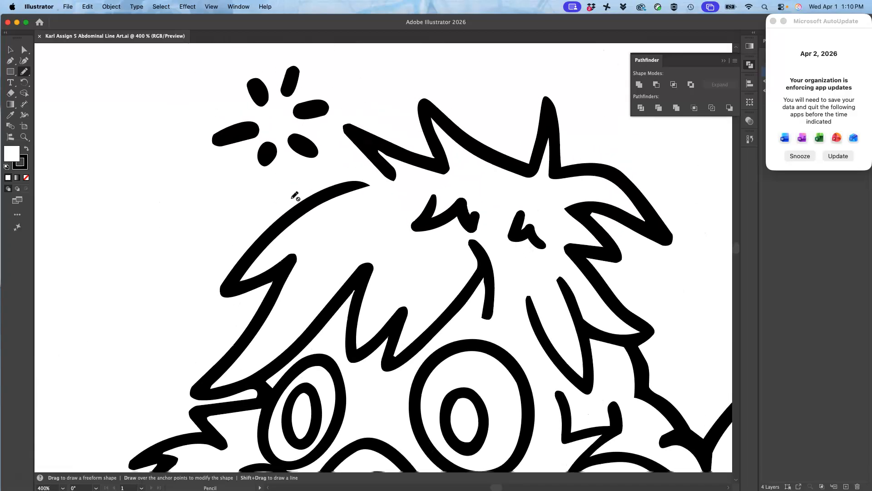
# Examine the inked hair, face, chest and raised hand outlines down the figure at 400%
pyautogui.scroll(-6, 296, 196)
pyautogui.scroll(-5, 296, 196)
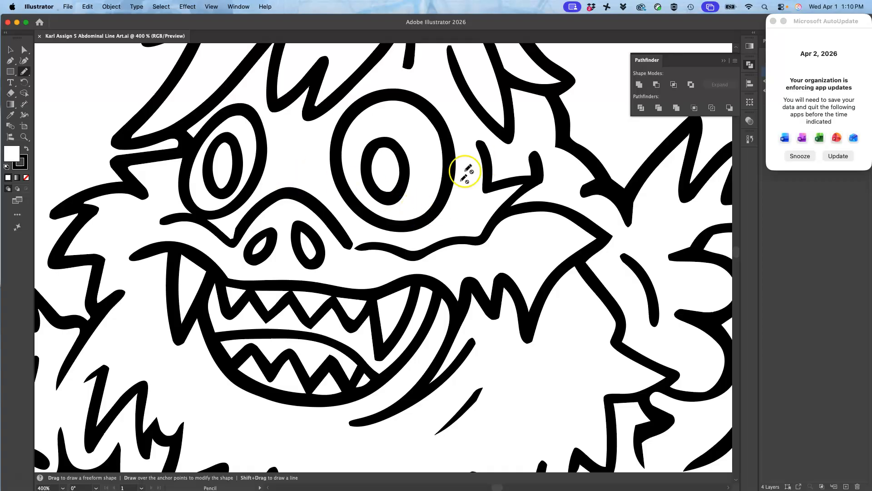
pyautogui.scroll(-3, 486, 292)
pyautogui.hscroll(4, 487, 292)
pyautogui.scroll(-10, 485, 285)
pyautogui.hscroll(4, 485, 284)
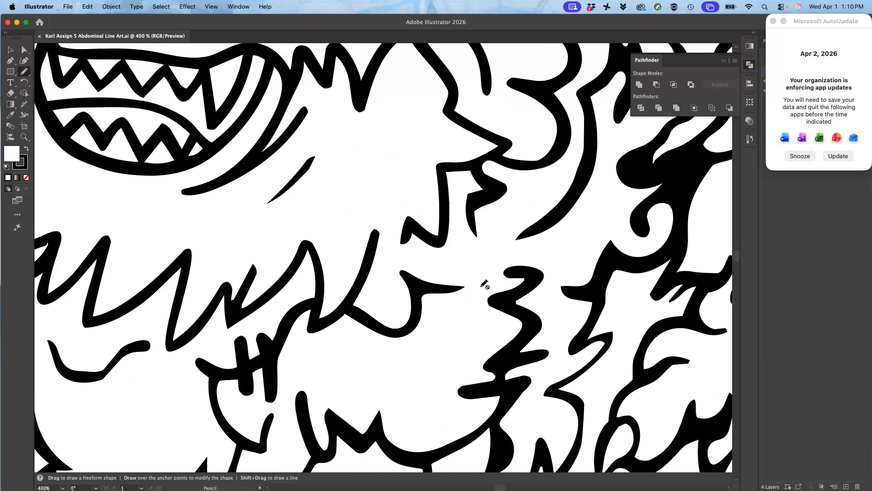
pyautogui.scroll(-5, 484, 285)
pyautogui.hscroll(6, 485, 284)
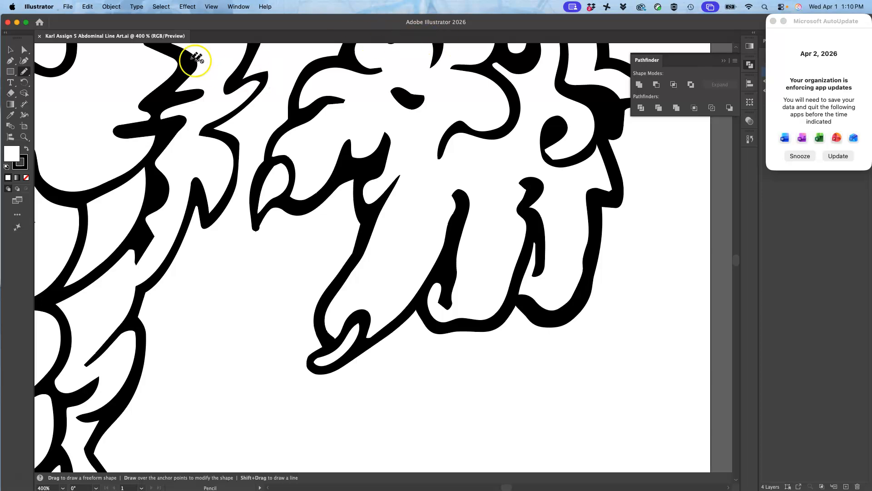
# Dismiss the Microsoft AutoUpdate notice and unlock Layer 2 for editing the line art
pyautogui.click(24, 49)
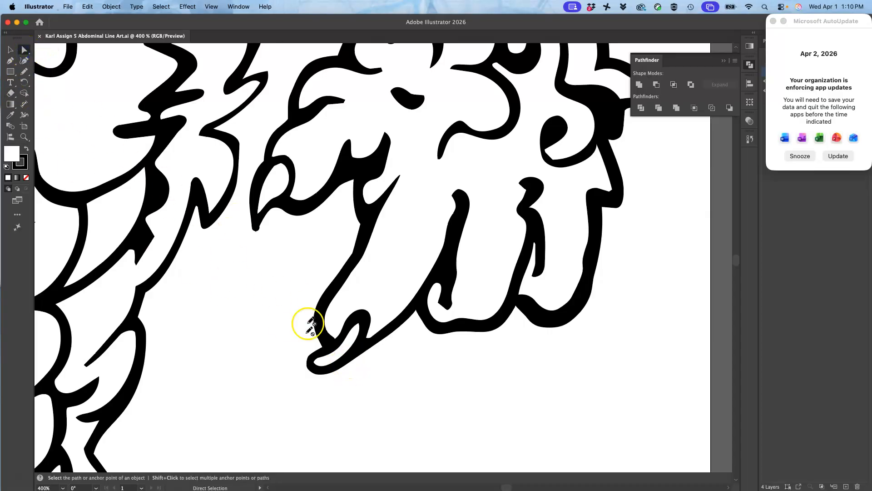
pyautogui.click(9, 50)
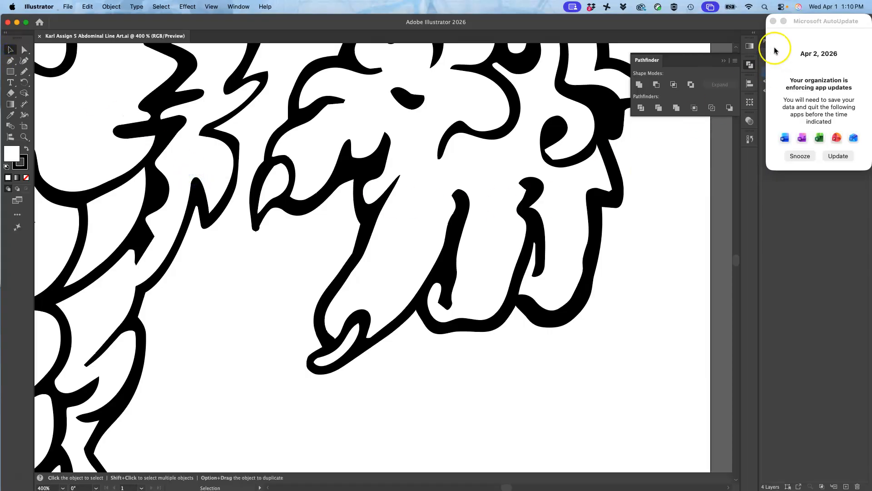
pyautogui.click(772, 21)
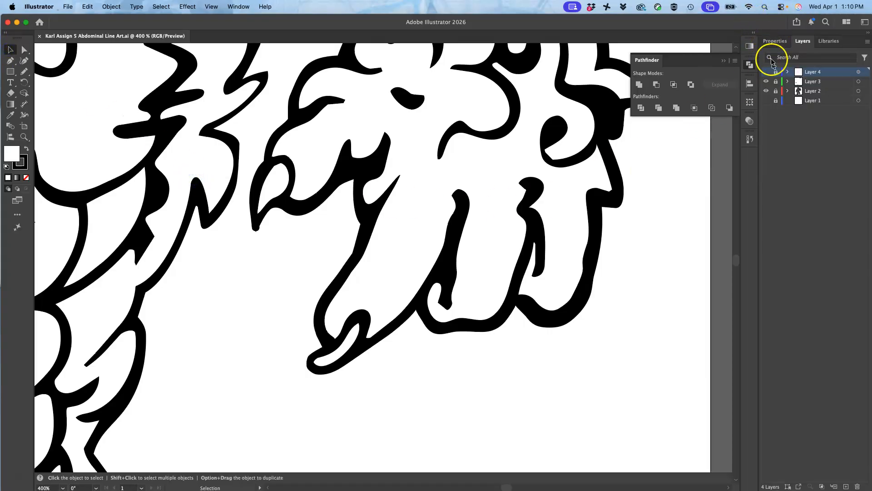
pyautogui.click(803, 91)
pyautogui.click(767, 90)
pyautogui.click(767, 90)
pyautogui.click(778, 91)
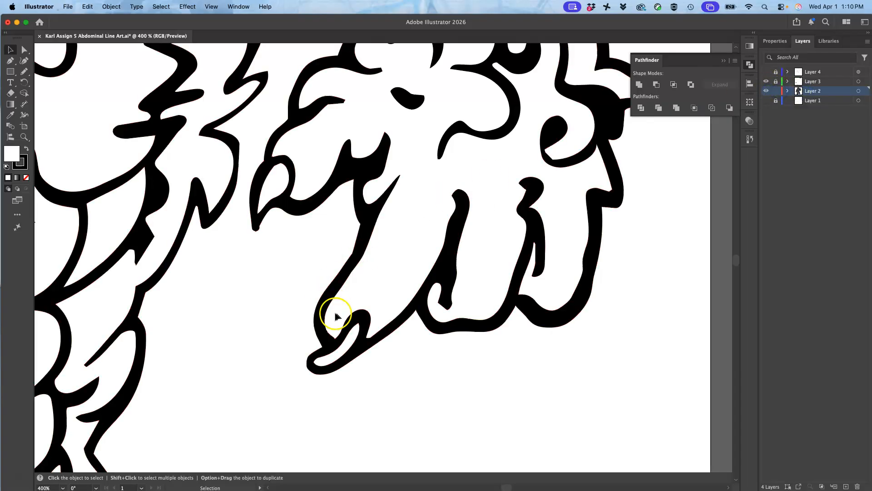
# Select the hand's outline and redraw the outer contour of the leftmost finger's claw to a sharp point with the Pencil tool at 800%
pyautogui.click(356, 321)
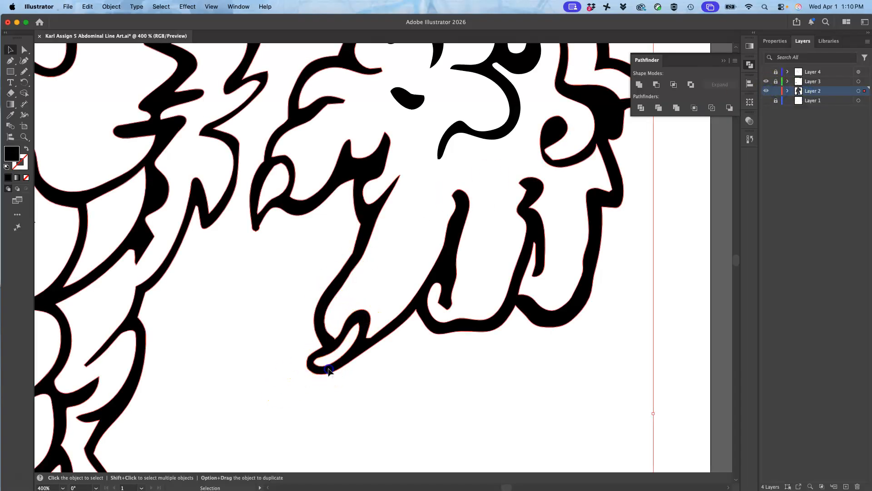
pyautogui.click(25, 49)
pyautogui.moveTo(346, 303); pyautogui.dragTo(358, 318)
pyautogui.click(25, 72)
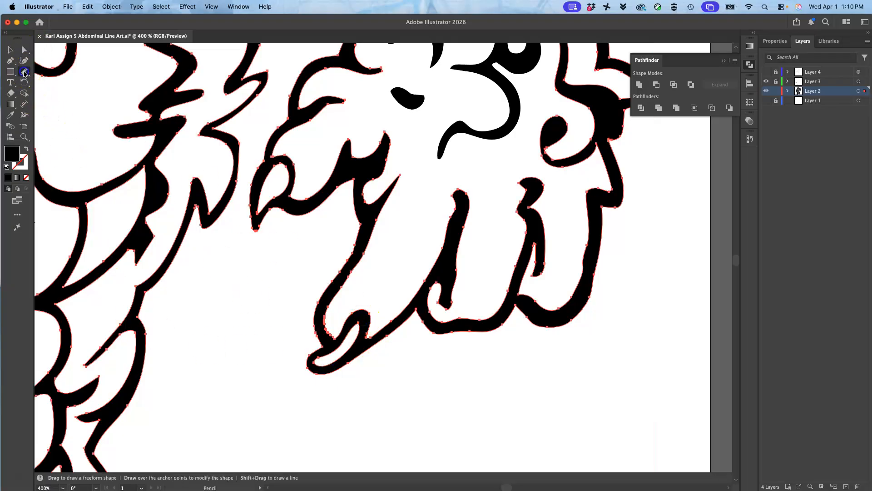
pyautogui.press('super+equal')
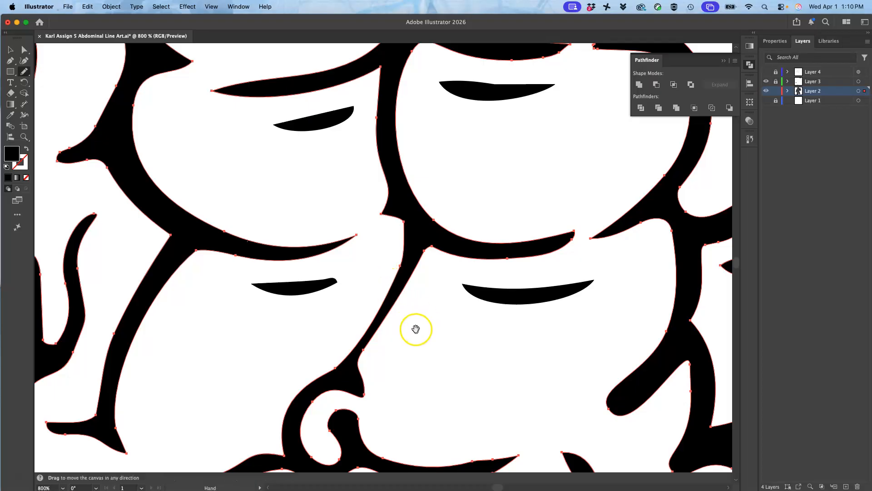
pyautogui.moveTo(427, 341); pyautogui.dragTo(168, 49)
pyautogui.moveTo(323, 252); pyautogui.dragTo(190, 45)
pyautogui.moveTo(374, 330); pyautogui.dragTo(152, 203)
pyautogui.moveTo(492, 179); pyautogui.dragTo(173, 399)
pyautogui.moveTo(351, 238); pyautogui.dragTo(84, 214)
pyautogui.moveTo(281, 59)
pyautogui.mouseDown()
pyautogui.moveTo(206, 184)
pyautogui.moveTo(436, 249)
pyautogui.mouseUp()
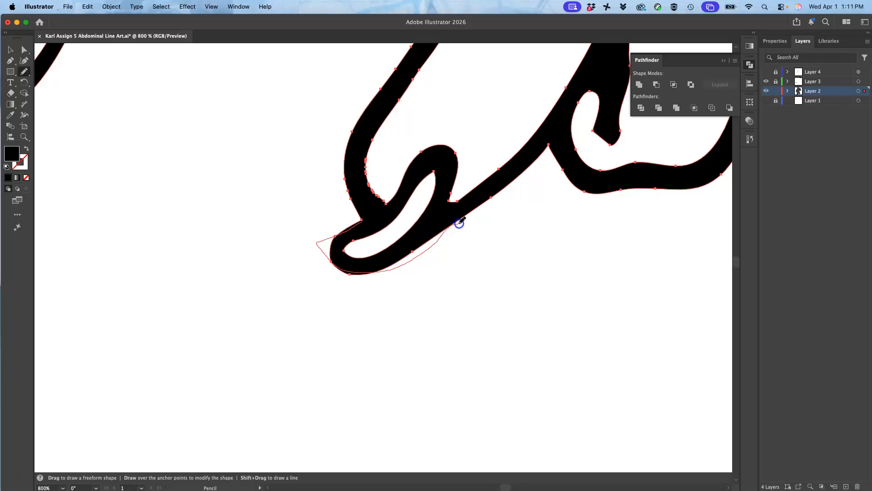
pyautogui.moveTo(498, 192); pyautogui.dragTo(497, 193)
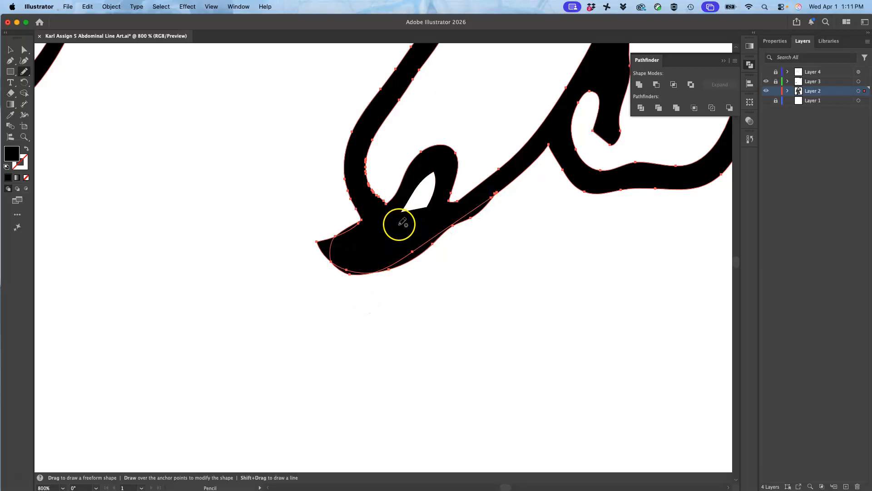
pyautogui.press('super+z')
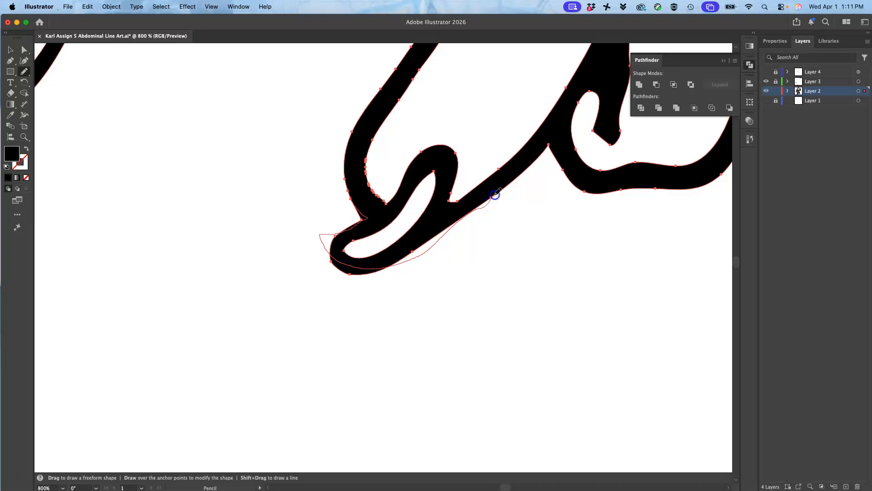
pyautogui.moveTo(495, 195); pyautogui.dragTo(496, 191)
pyautogui.press('super')
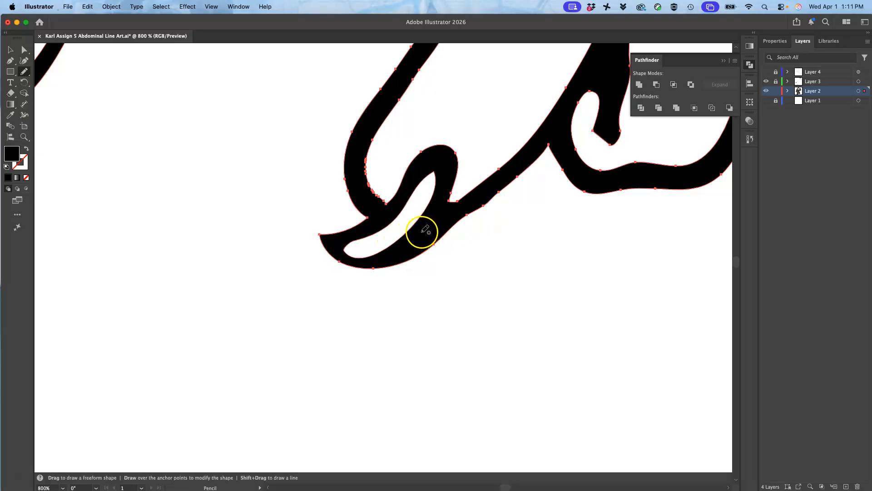
# Redraw the claw's inner white contour with the Pencil tool so it tapers toward the pointed tip
pyautogui.press('super')
pyautogui.moveTo(433, 174)
pyautogui.mouseDown()
pyautogui.moveTo(389, 224)
pyautogui.moveTo(352, 240)
pyautogui.mouseUp()
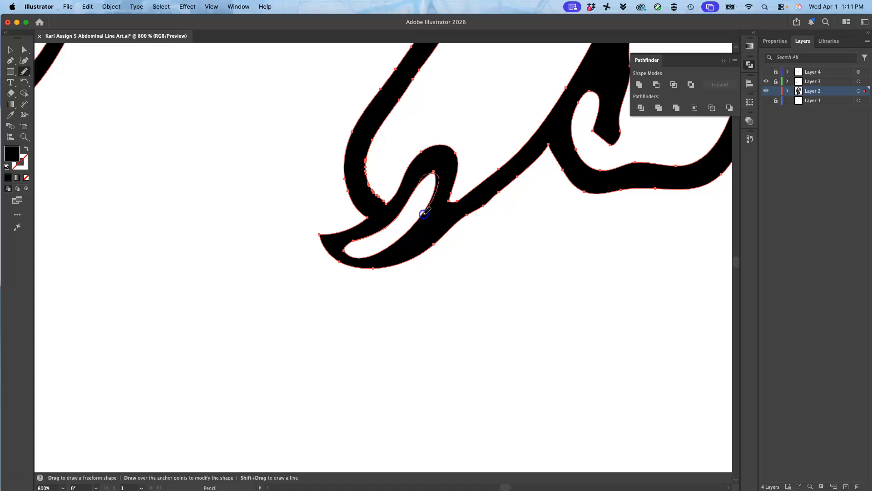
pyautogui.moveTo(390, 244); pyautogui.dragTo(357, 239)
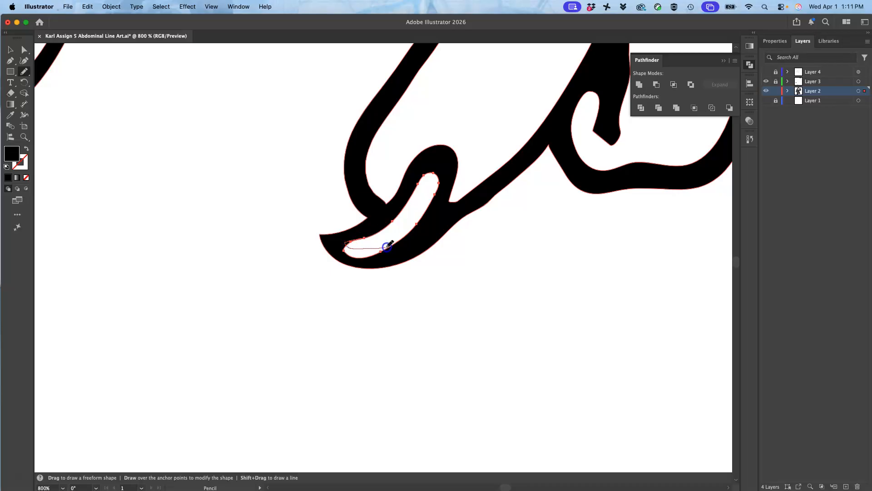
pyautogui.moveTo(400, 241); pyautogui.dragTo(399, 242)
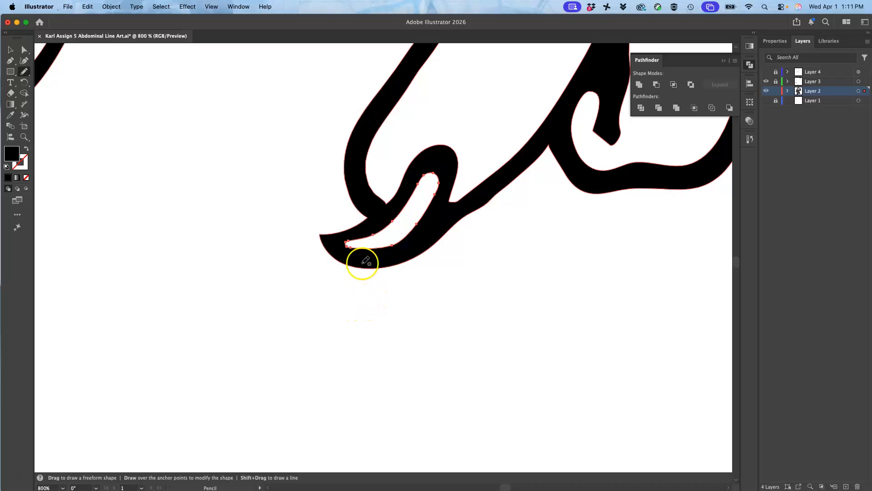
# Reselect the hand's outline and redraw the finger's lower edge with the Pencil tool into a smooth line meeting the claw
pyautogui.keyDown('super'); pyautogui.click(491, 190); pyautogui.keyUp('super')
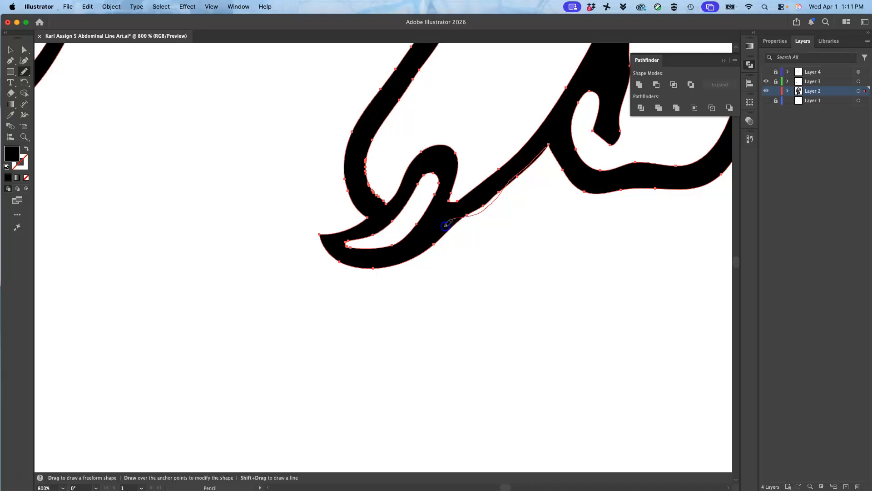
pyautogui.moveTo(417, 255); pyautogui.dragTo(420, 253)
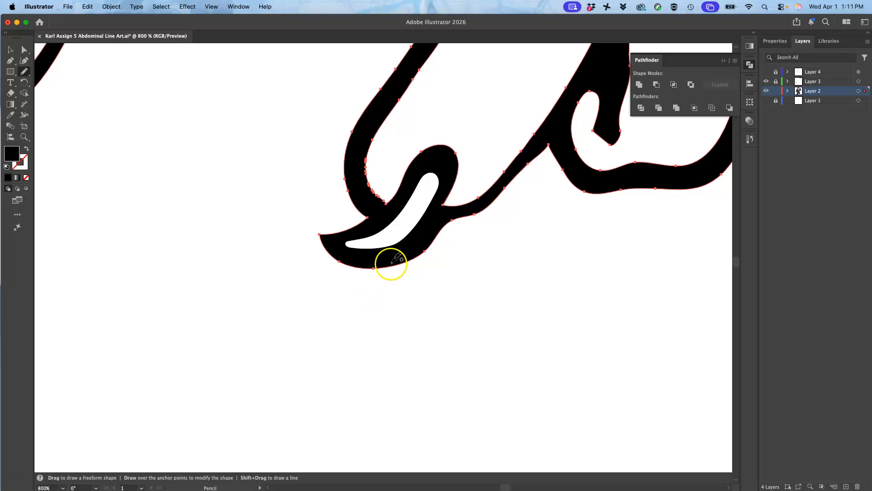
pyautogui.press('super+z')
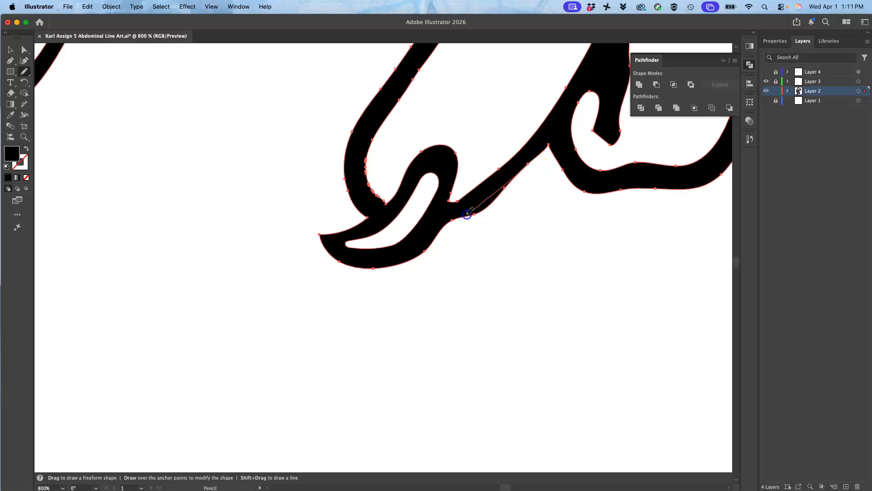
pyautogui.moveTo(446, 222); pyautogui.dragTo(444, 225)
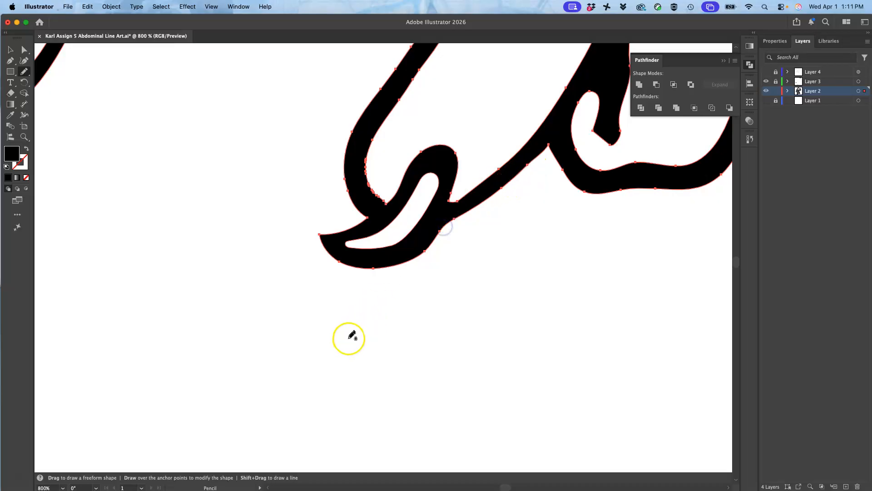
# Deselect the line art and lock Layer 2
pyautogui.press('super+minus')
pyautogui.press('super+minus')
pyautogui.press('super+minus')
pyautogui.press('super+minus')
pyautogui.press('super+minus')
pyautogui.press('super+minus')
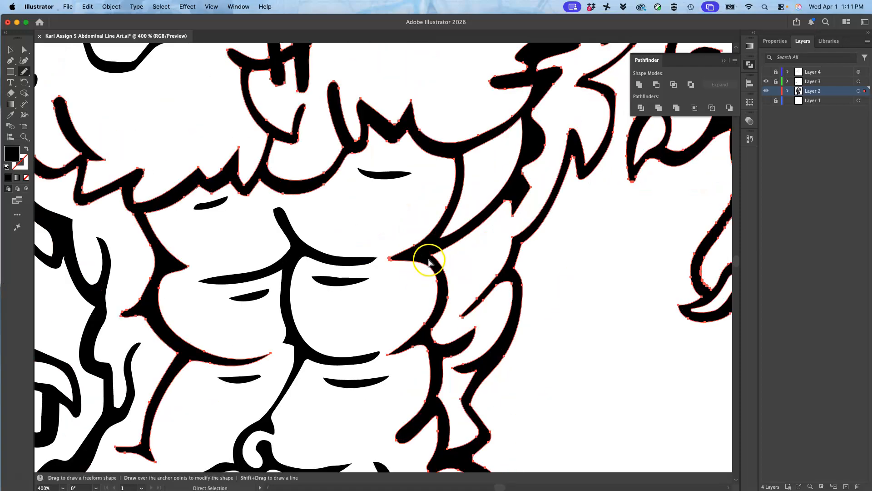
pyautogui.press('super+minus')
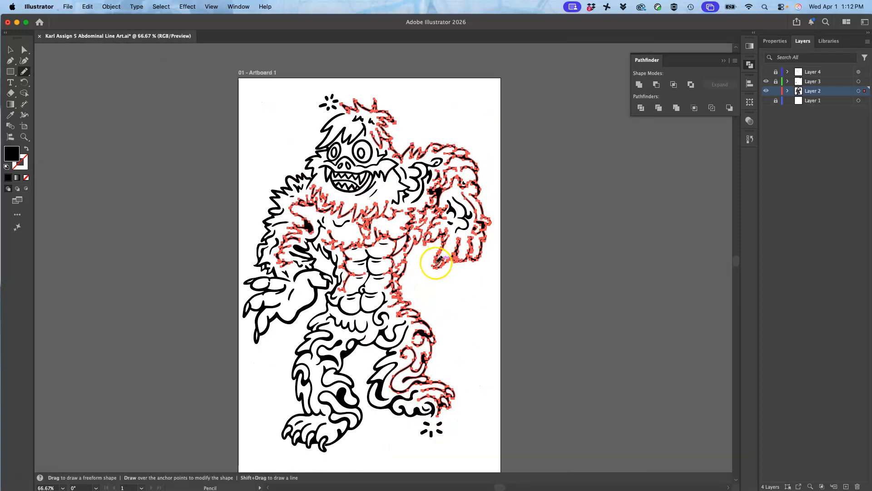
pyautogui.press('super')
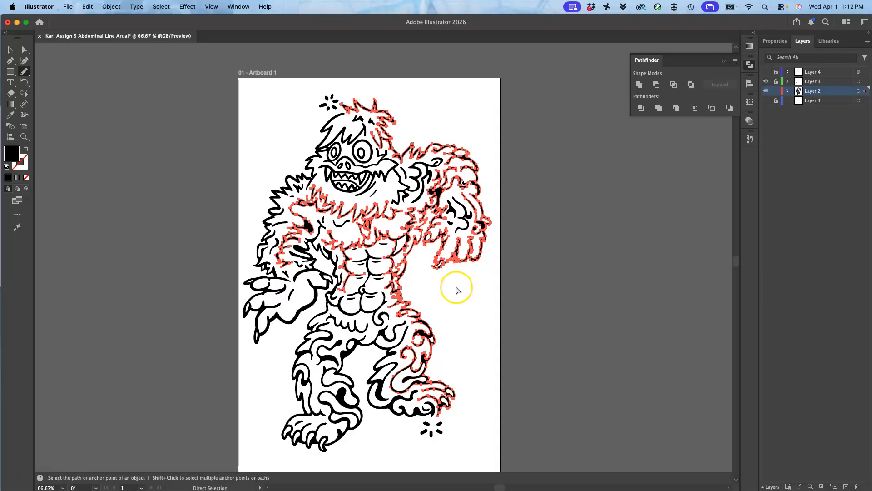
pyautogui.click(24, 50)
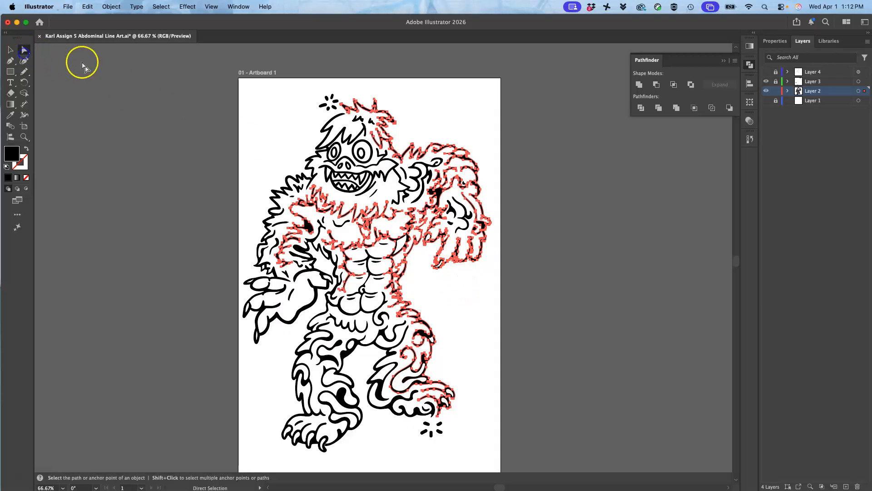
pyautogui.click(85, 68)
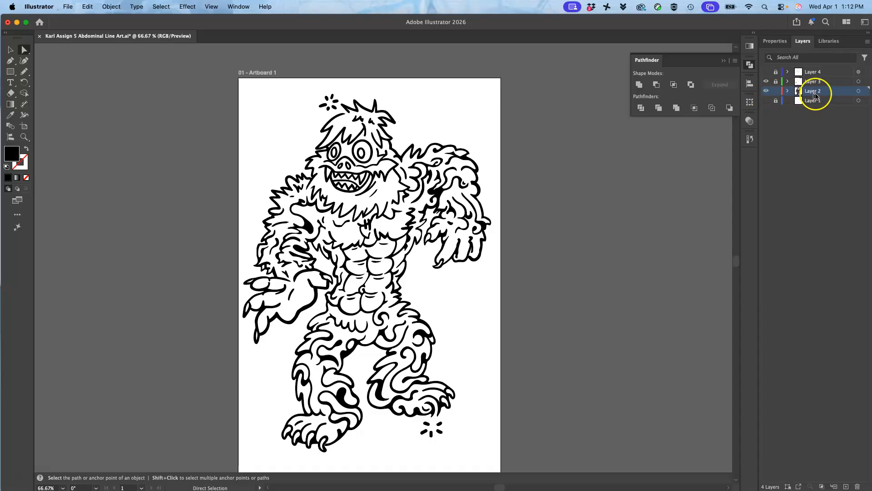
pyautogui.click(776, 91)
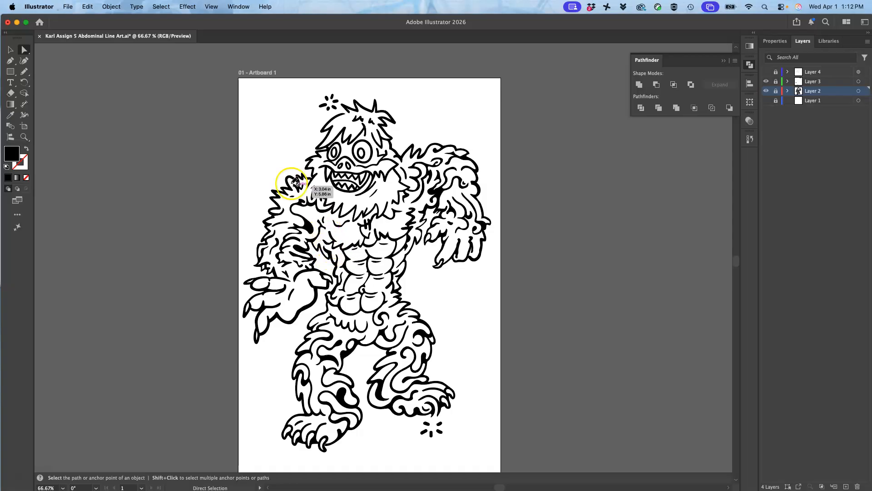
# Save the Illustrator document, and save the line art as SVG with the SVG 1.1 profile and embedded images, replacing the existing file
pyautogui.click(67, 6)
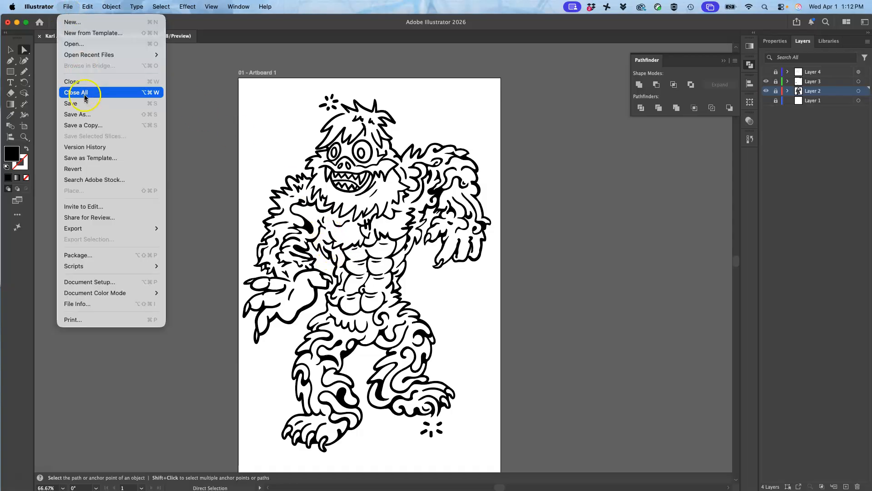
pyautogui.click(77, 104)
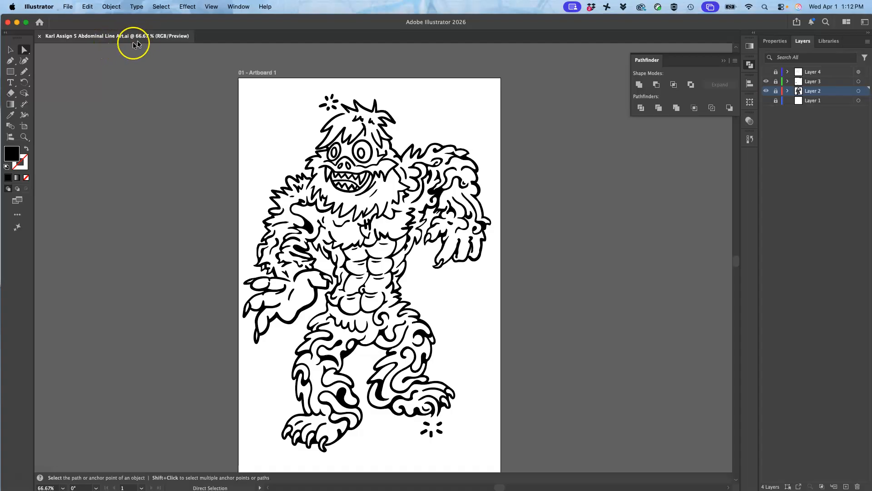
pyautogui.click(71, 5)
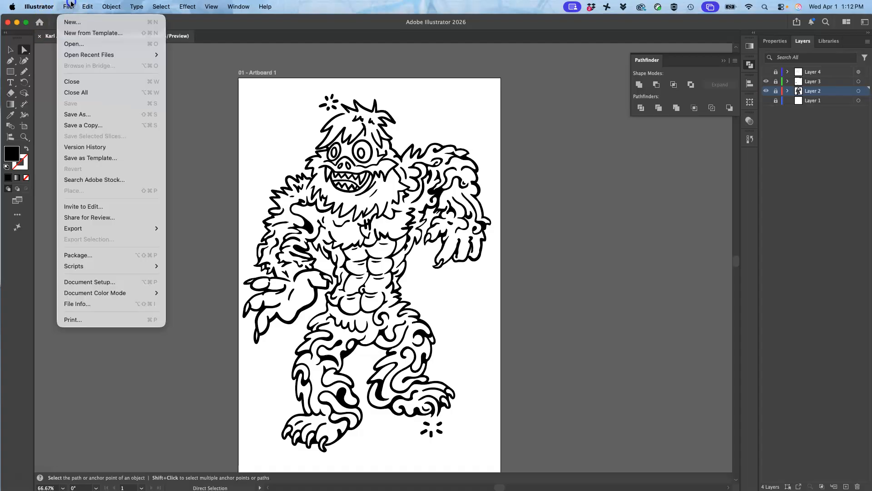
pyautogui.click(84, 113)
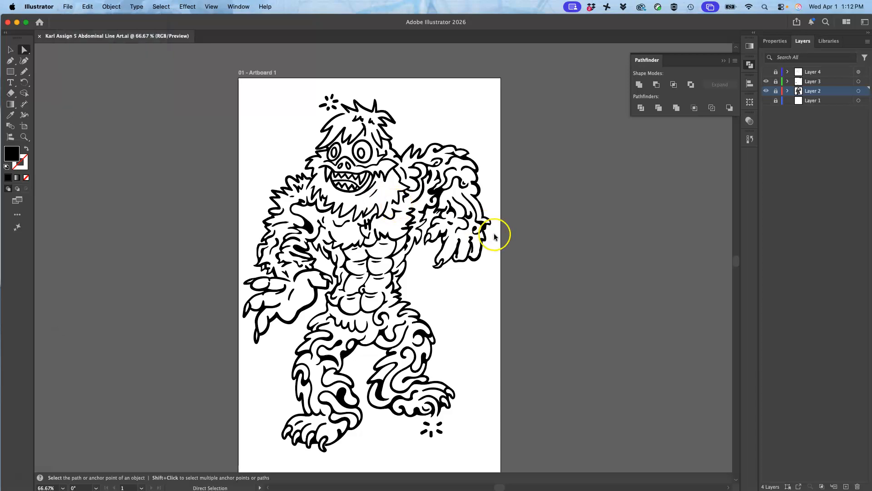
pyautogui.click(499, 235)
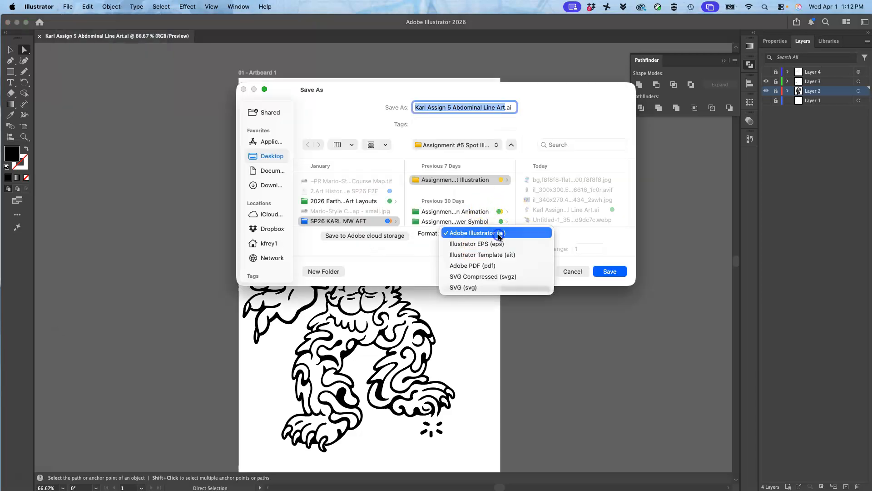
pyautogui.click(505, 287)
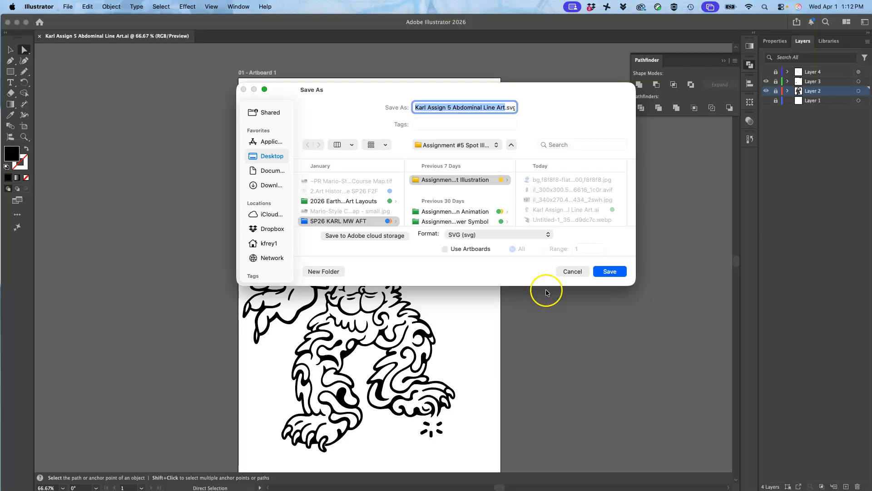
pyautogui.click(610, 272)
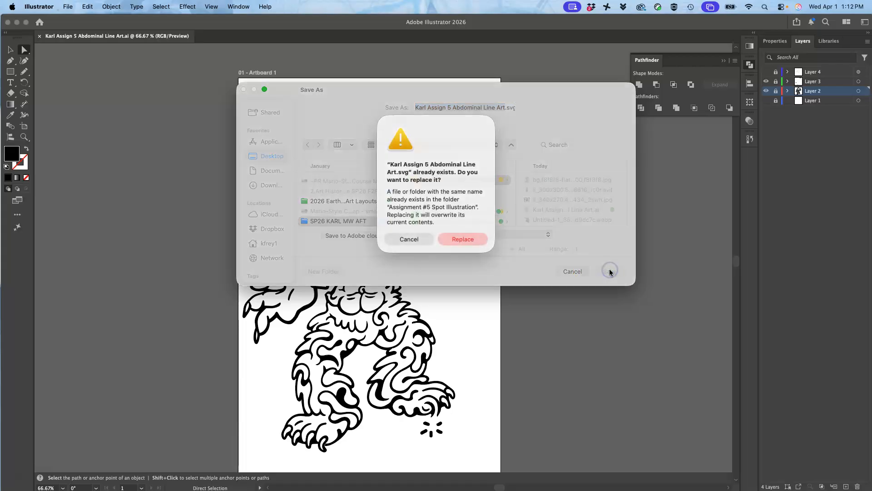
pyautogui.click(463, 239)
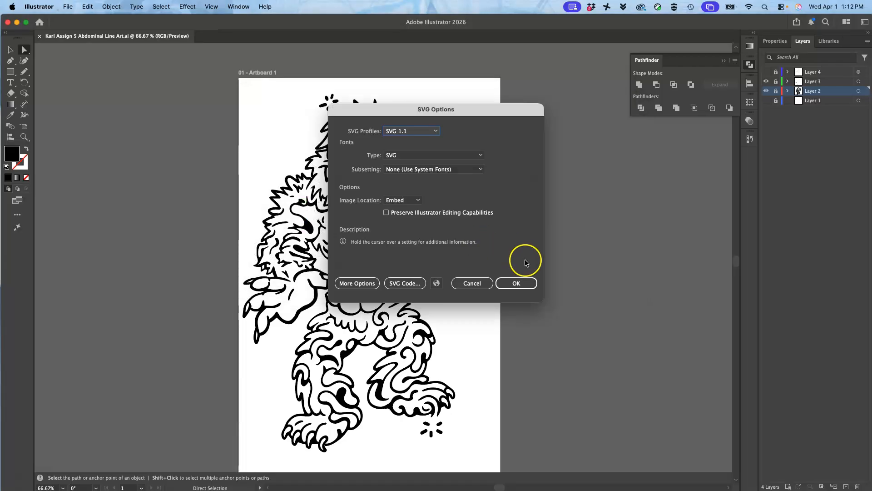
pyautogui.click(518, 283)
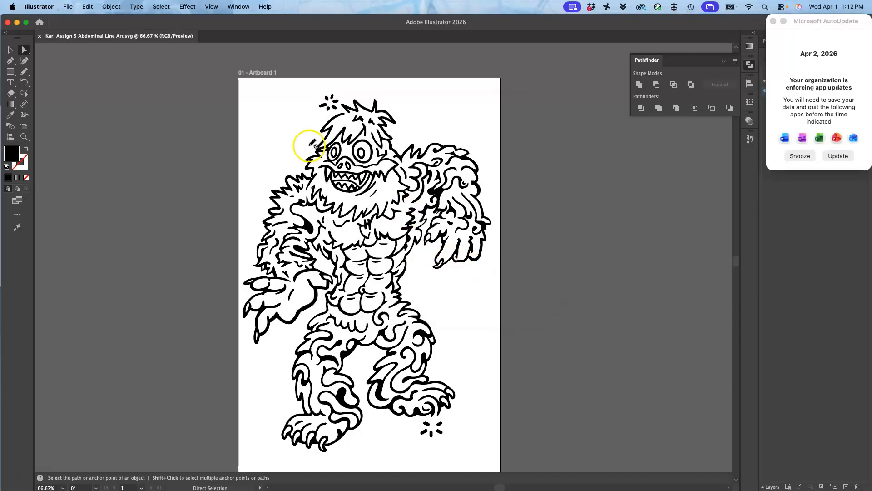
# Save the line art as Illustrator EPS in the Illustrator 2020 EPS version, replacing the existing file, and close the Illustrator window
pyautogui.click(69, 6)
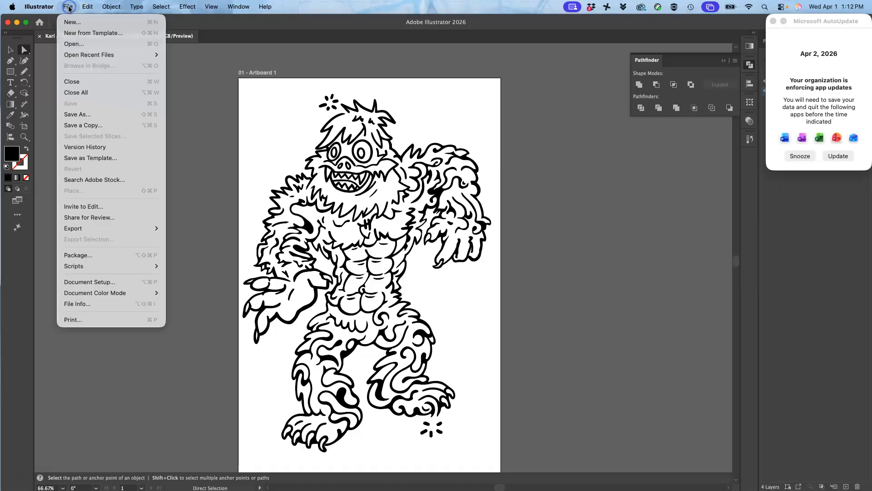
pyautogui.click(89, 116)
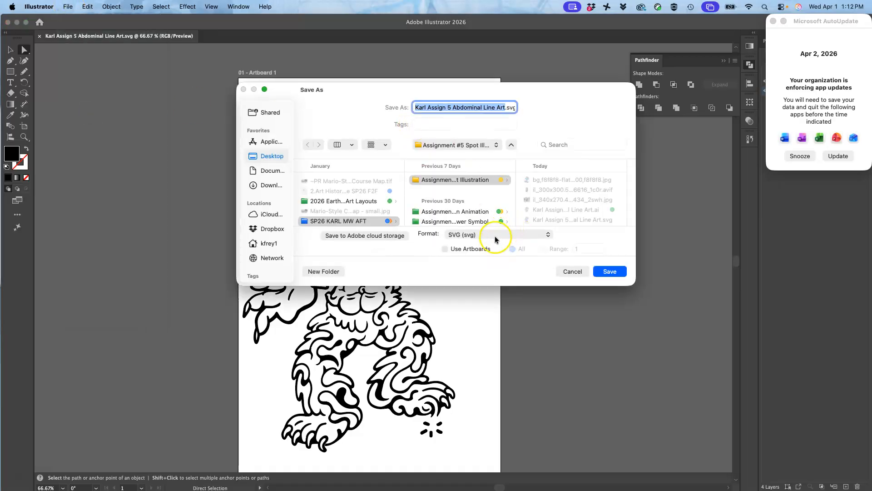
pyautogui.click(496, 237)
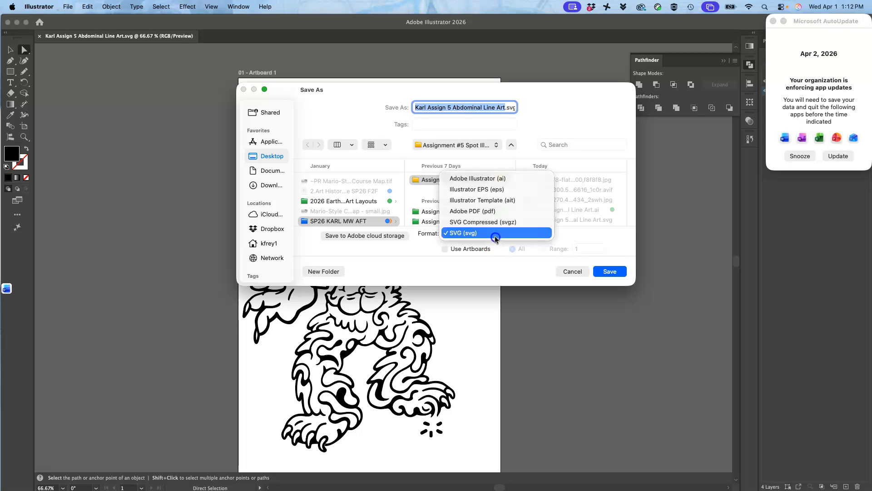
pyautogui.click(487, 191)
pyautogui.click(607, 272)
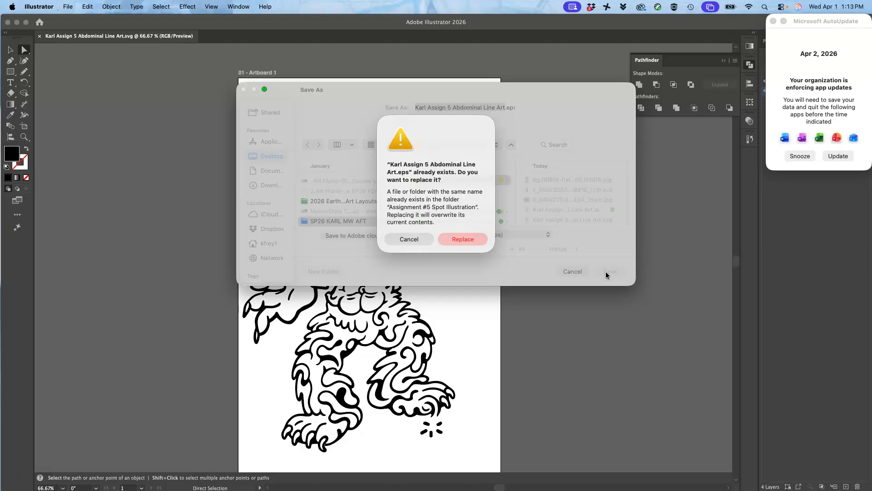
pyautogui.click(460, 240)
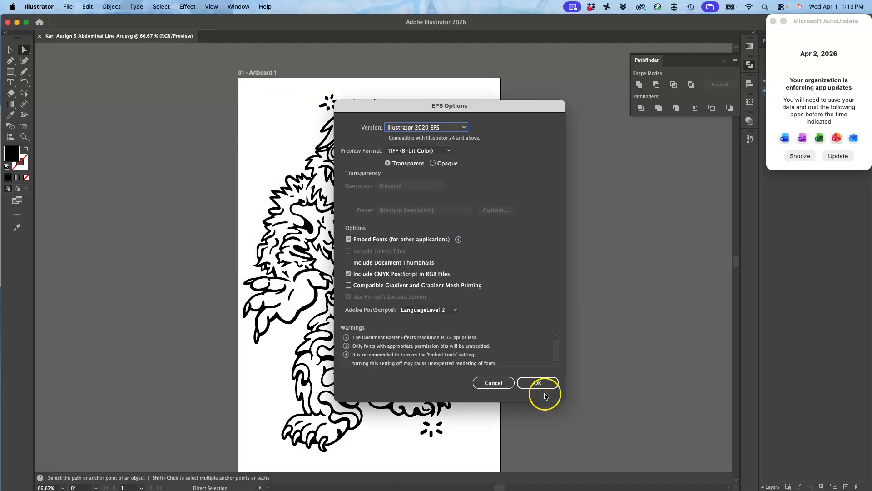
pyautogui.click(539, 382)
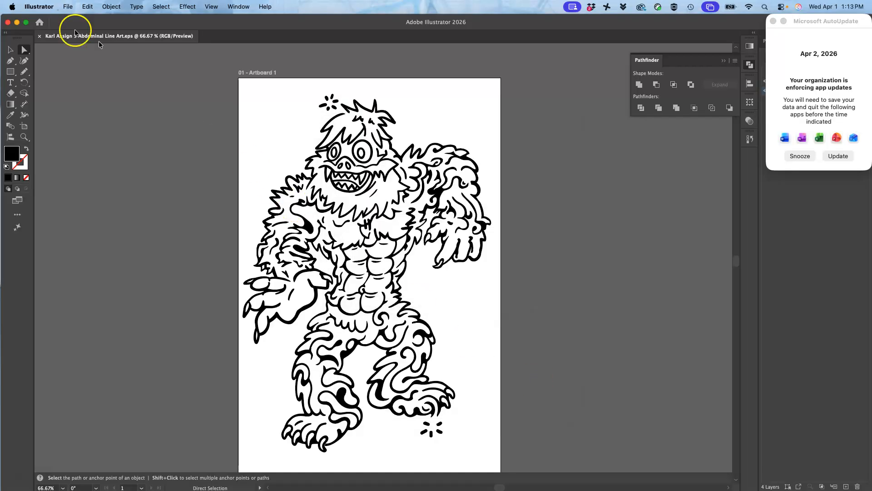
pyautogui.click(8, 23)
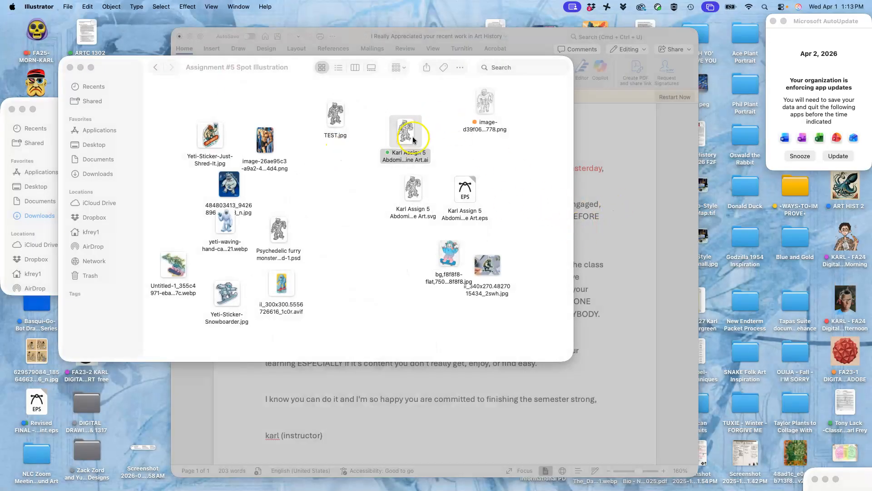
# In the Assignment #5 Spot Illustration folder, move the AI file below TEST.jpg and the SVG beside it, and tag the SVG purple
pyautogui.click(394, 138)
pyautogui.moveTo(394, 138); pyautogui.dragTo(328, 174)
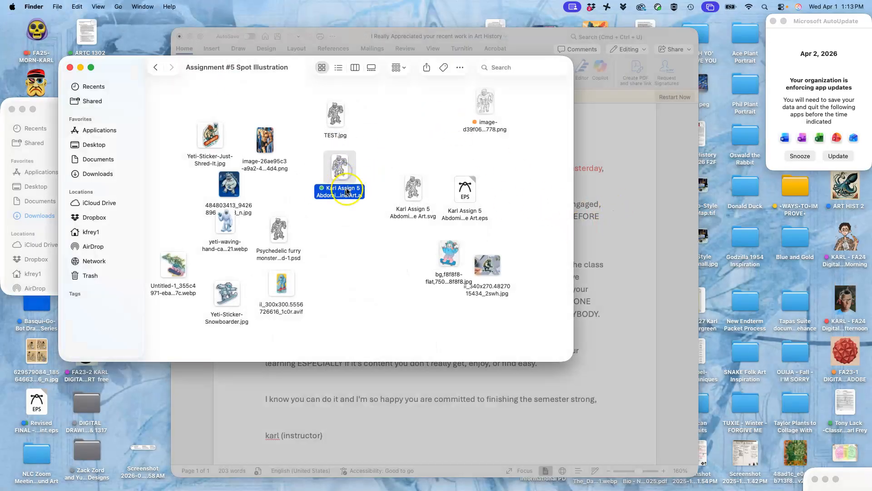
pyautogui.moveTo(429, 207); pyautogui.dragTo(408, 155)
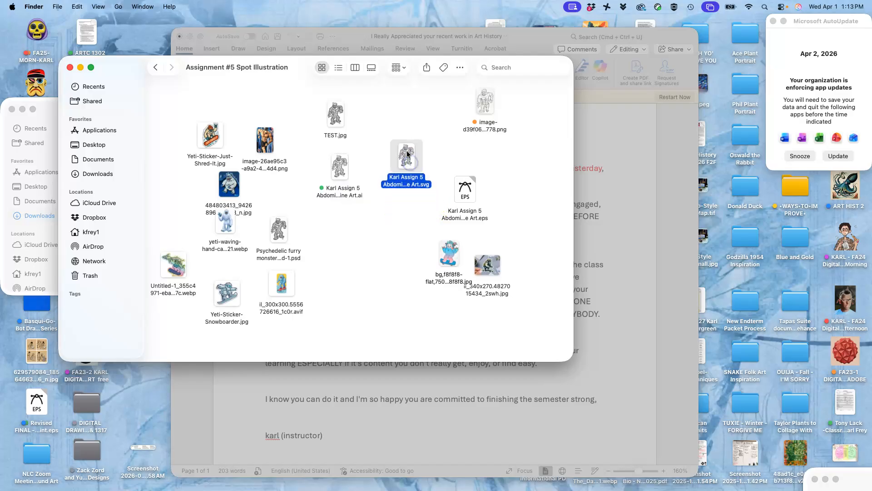
pyautogui.rightClick(408, 155)
pyautogui.click(484, 298)
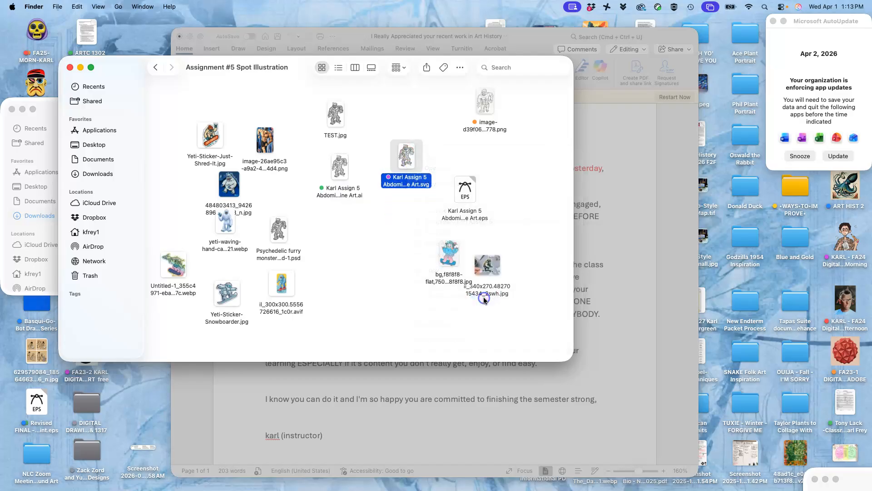
# Line up the EPS file next to the SVG file and give it the Purple tag
pyautogui.moveTo(469, 192); pyautogui.dragTo(473, 168)
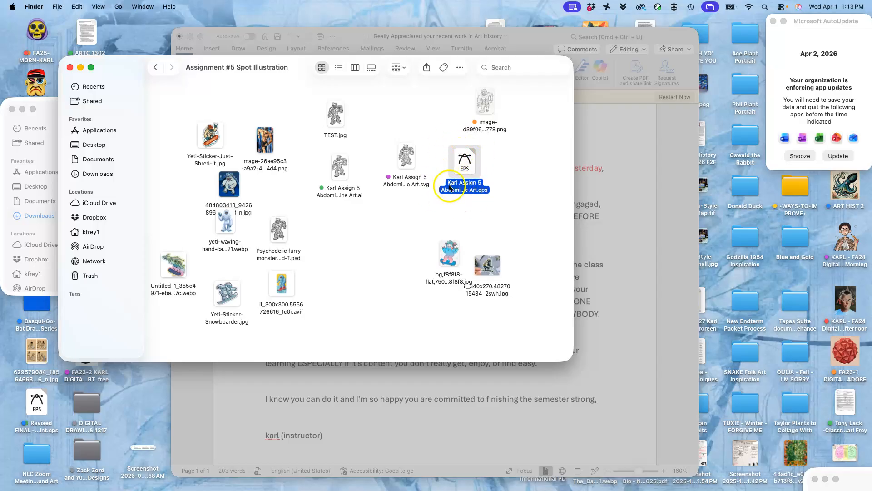
pyautogui.click(510, 171)
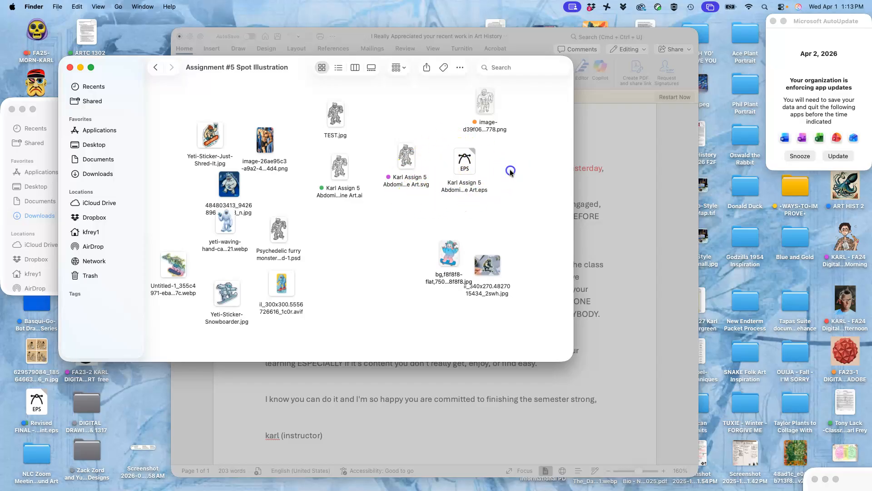
pyautogui.rightClick(465, 189)
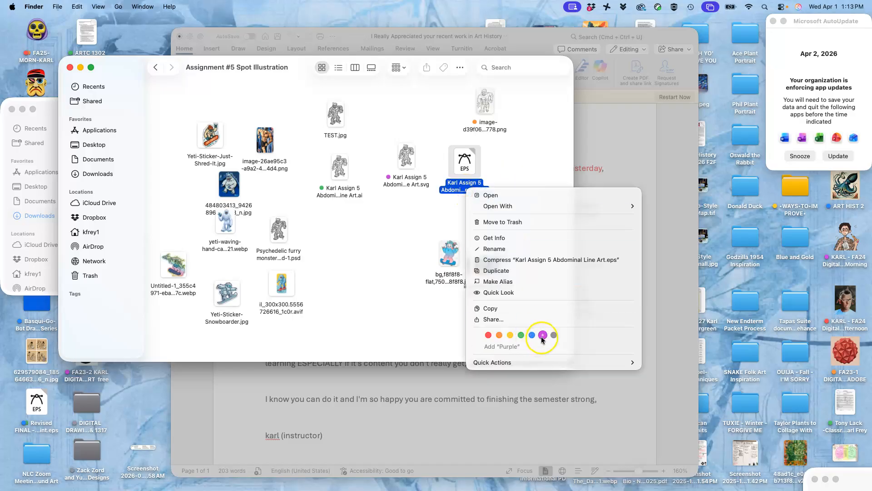
pyautogui.click(543, 334)
pyautogui.click(476, 208)
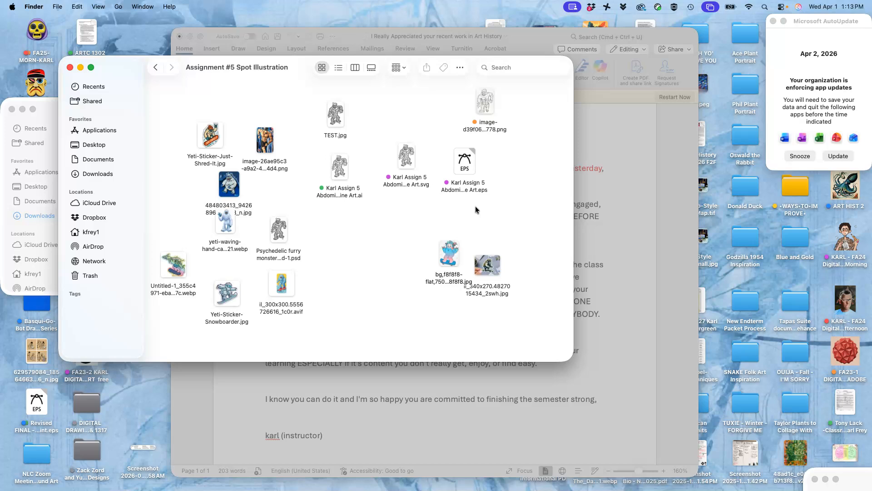
# Quit Adobe Illustrator 2026 and launch Adobe Photoshop 2026
pyautogui.moveTo(3, 200)
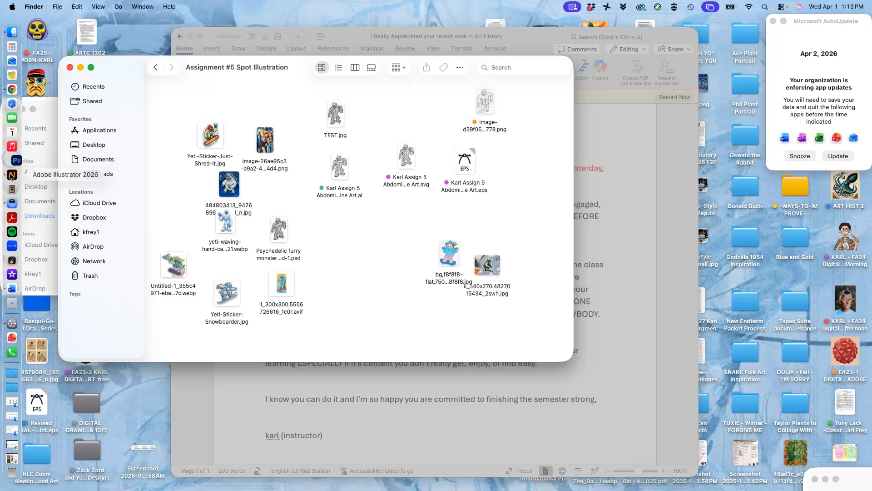
pyautogui.rightClick(11, 160)
pyautogui.click(43, 234)
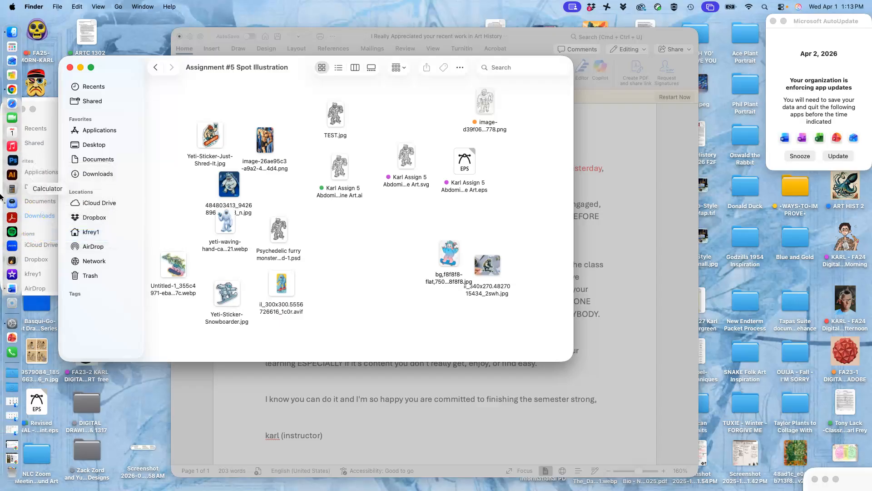
# Try to quit Microsoft Word normally while Photoshop loads
pyautogui.rightClick(12, 288)
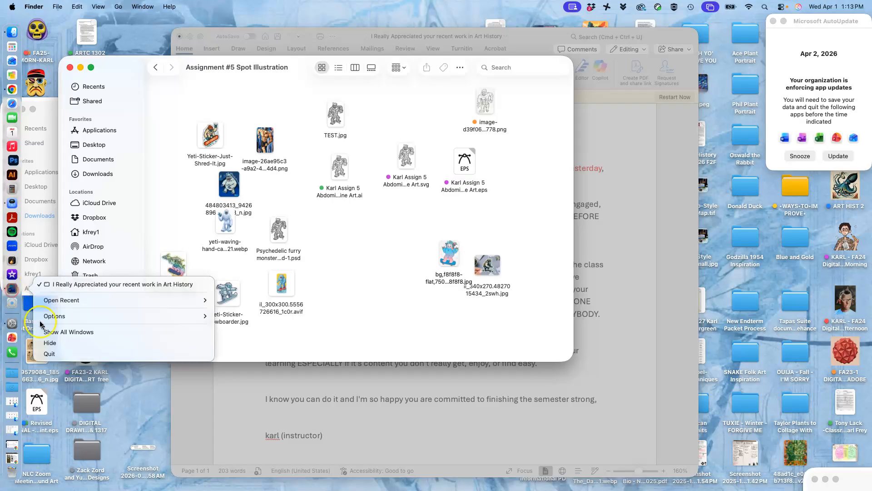
pyautogui.click(44, 353)
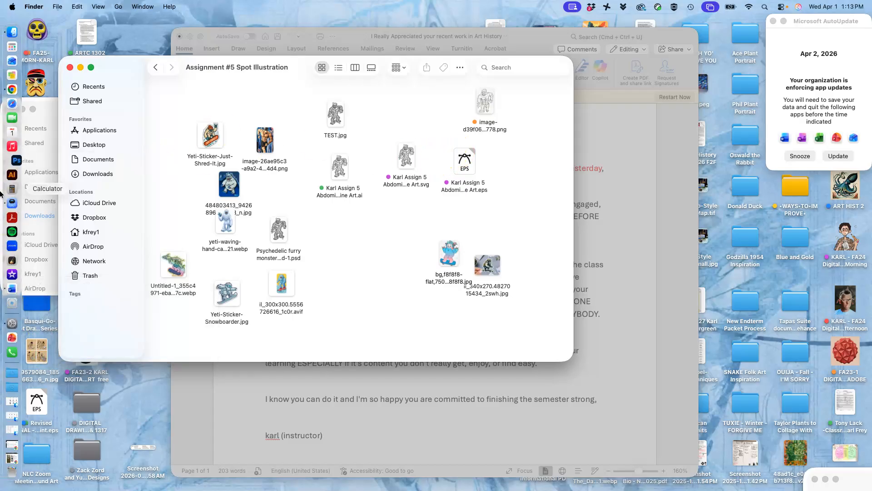
pyautogui.click(10, 175)
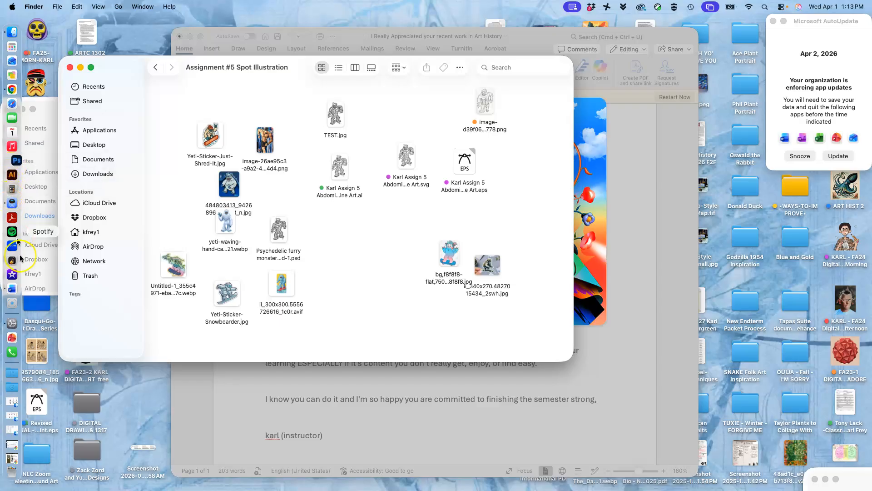
pyautogui.rightClick(13, 292)
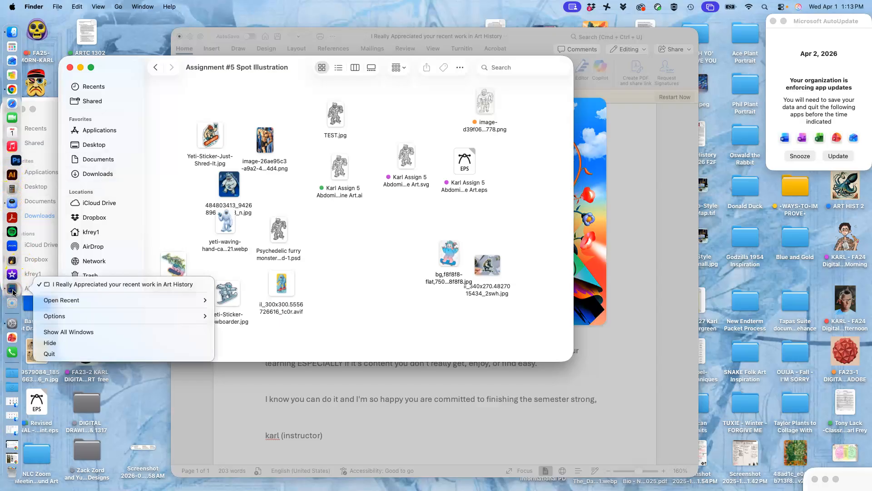
pyautogui.click(41, 350)
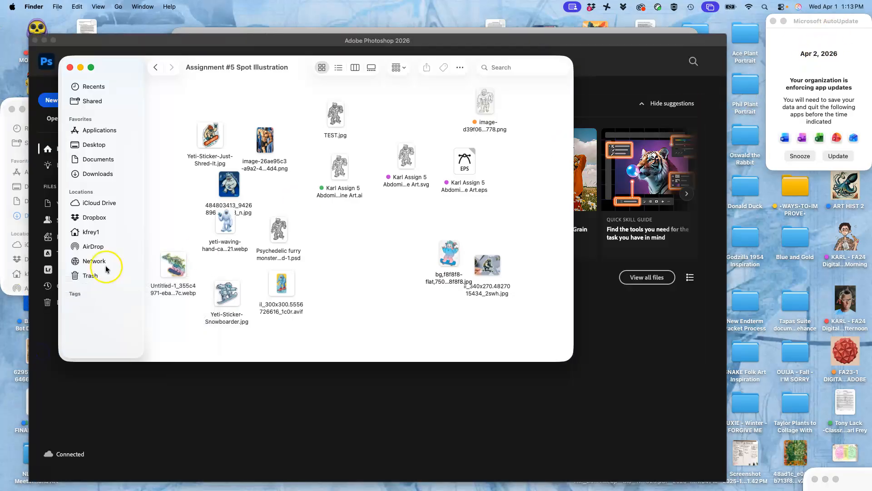
pyautogui.moveTo(1, 302)
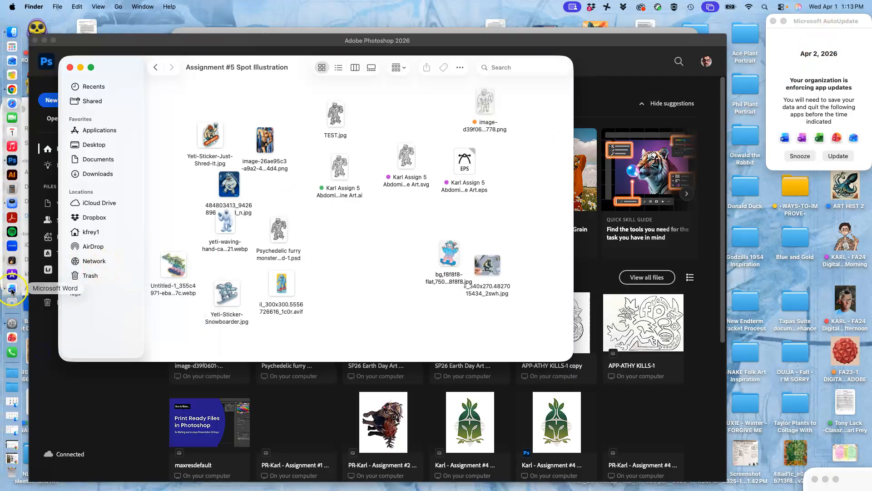
pyautogui.rightClick(12, 291)
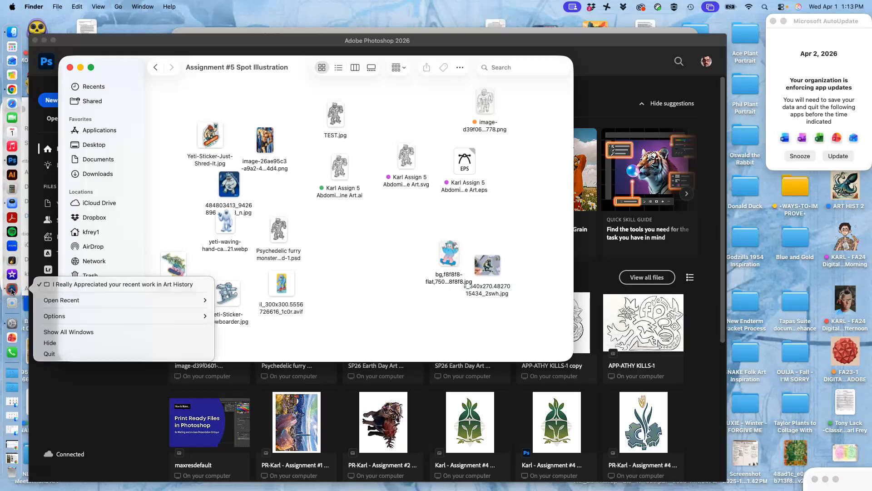
# Force quit Microsoft Word, then dismiss the Force Quit Applications and Microsoft AutoUpdate windows
pyautogui.click(10, 6)
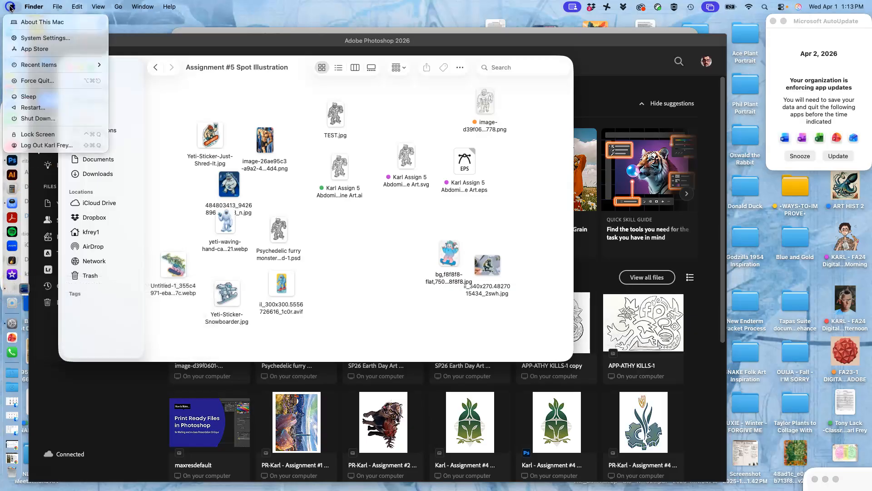
pyautogui.click(32, 81)
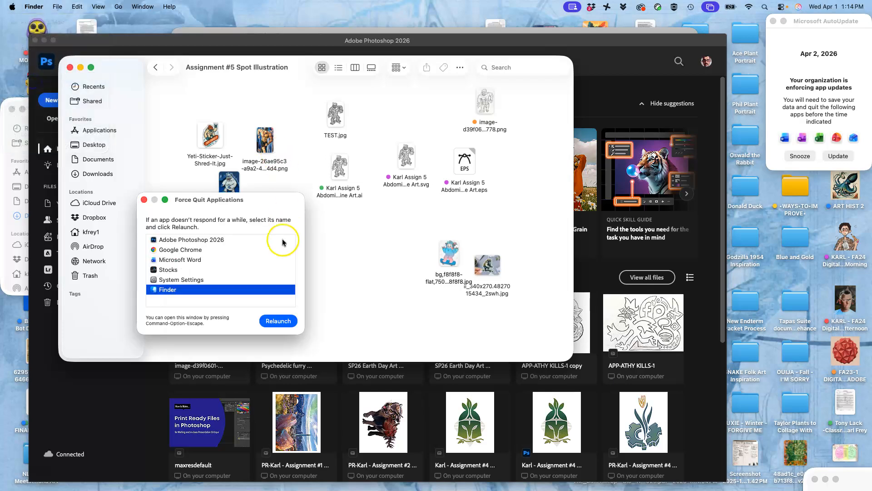
pyautogui.click(190, 260)
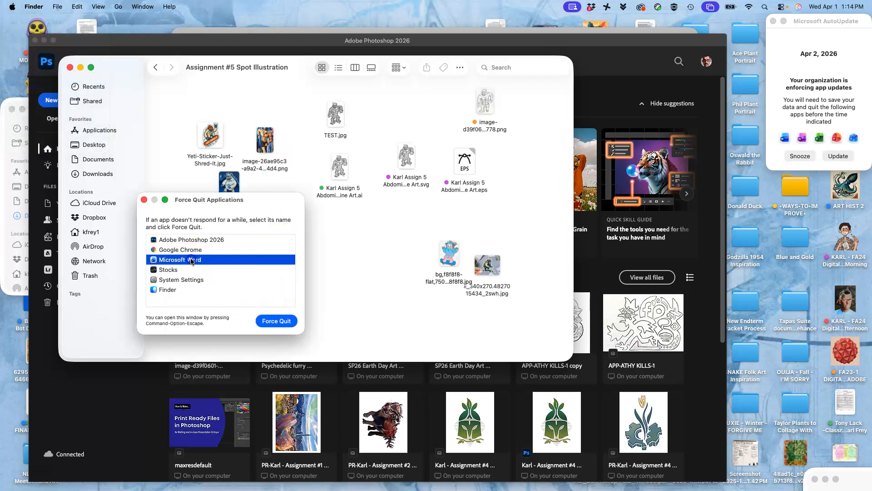
pyautogui.click(269, 322)
pyautogui.click(251, 298)
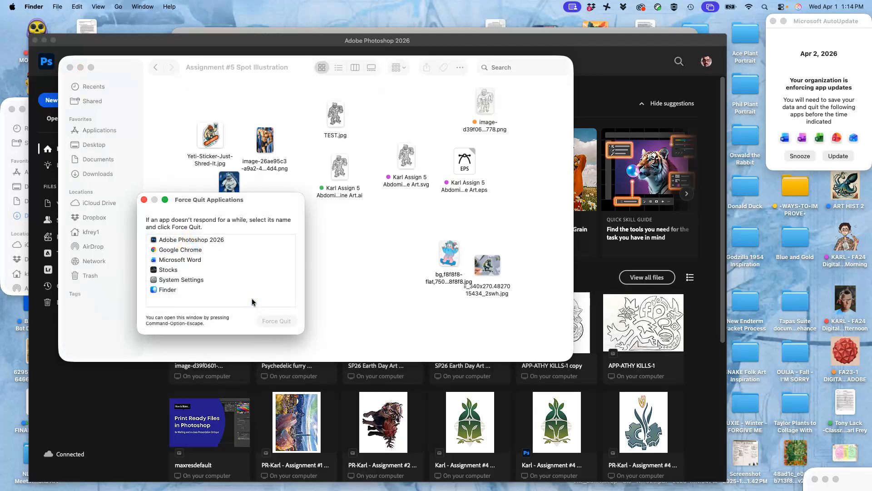
pyautogui.click(143, 200)
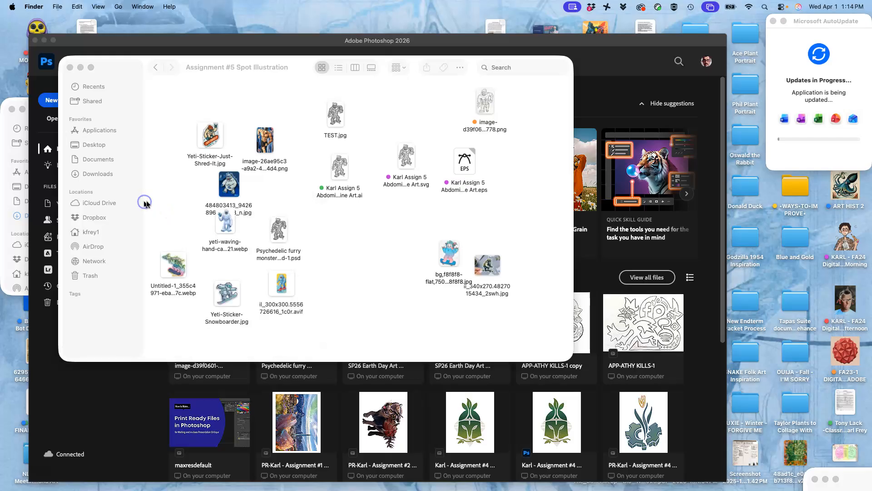
pyautogui.click(784, 21)
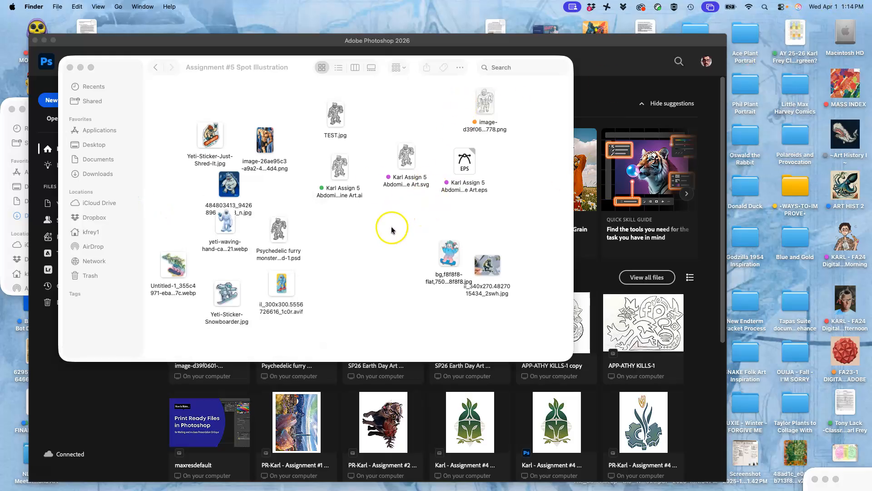
# In Photoshop, set up a new portrait document 11 inches wide and 14 inches high at 350 pixels/inch
pyautogui.moveTo(588, 42); pyautogui.dragTo(658, 28)
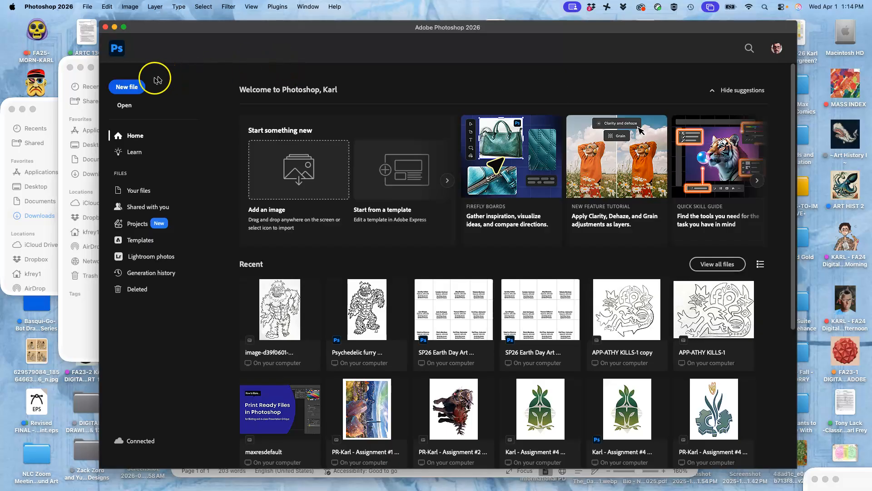
pyautogui.click(88, 6)
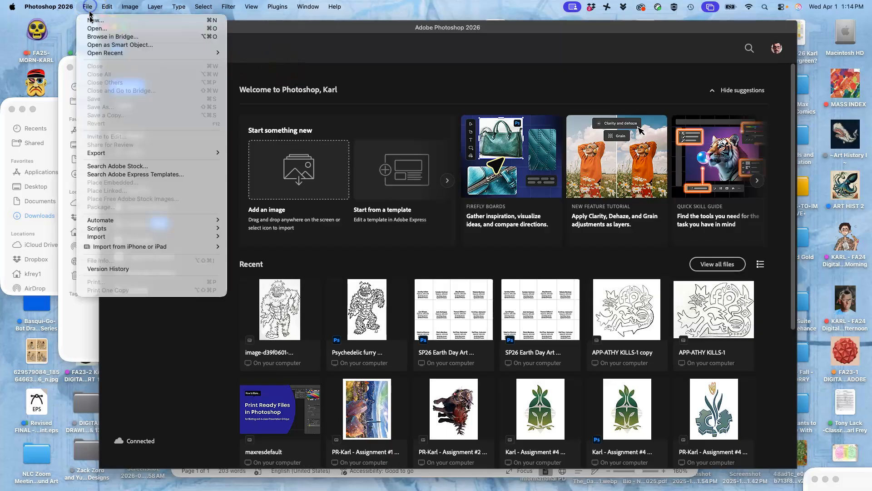
pyautogui.click(91, 21)
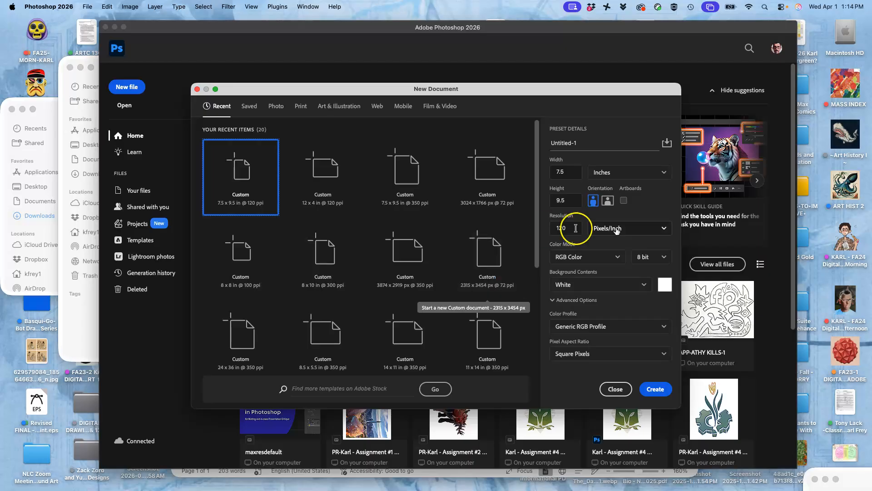
pyautogui.click(545, 172)
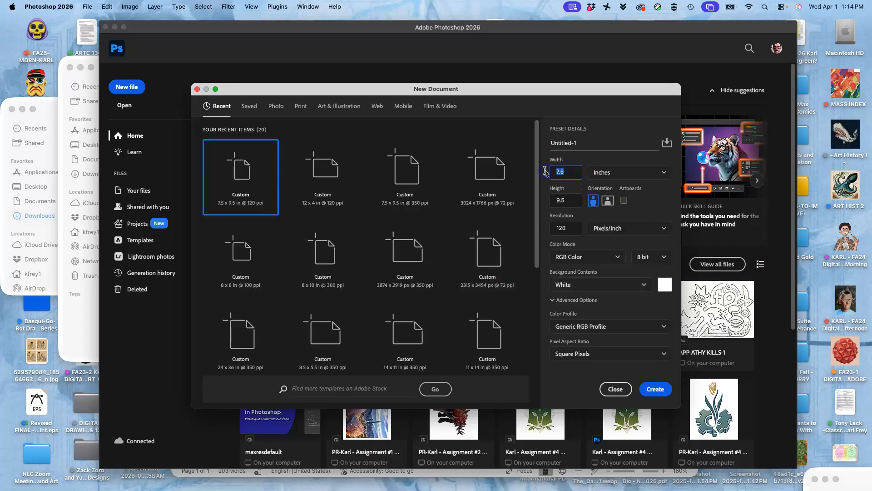
pyautogui.write('11')
pyautogui.click(549, 202)
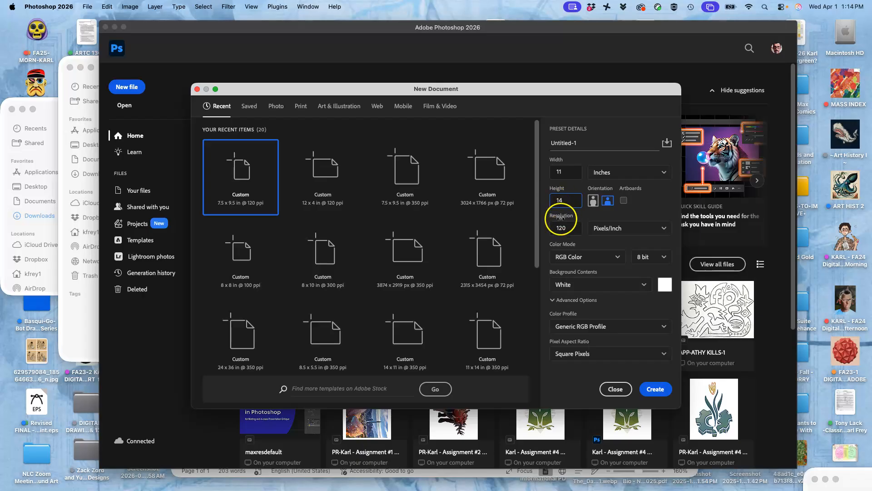
pyautogui.click(548, 228)
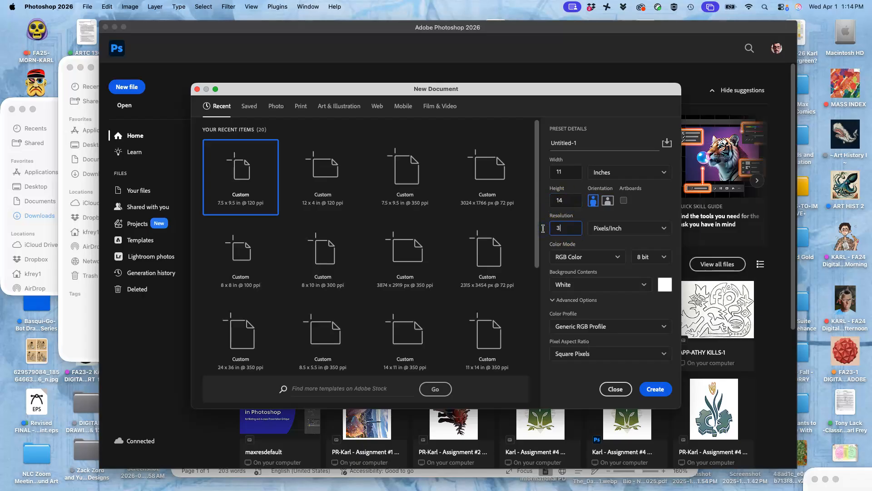
# Name the document with the artist's first name followed by "Assign #5 Abdominal Full COlor SPot Illustration" and create it
pyautogui.moveTo(582, 142); pyautogui.dragTo(533, 143)
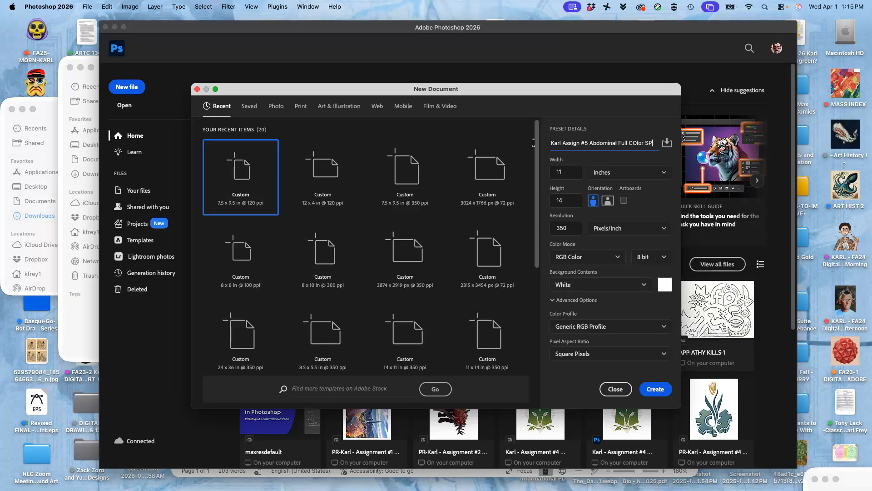
pyautogui.write('Illustration')
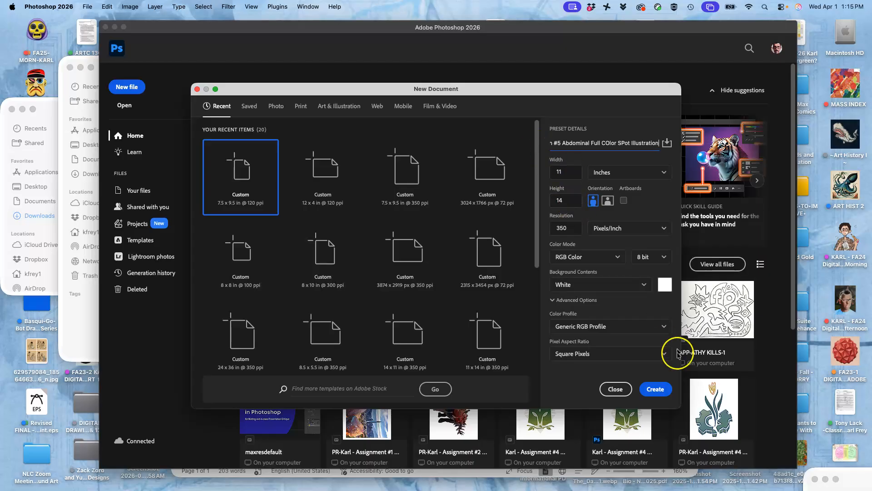
pyautogui.click(659, 390)
pyautogui.click(657, 389)
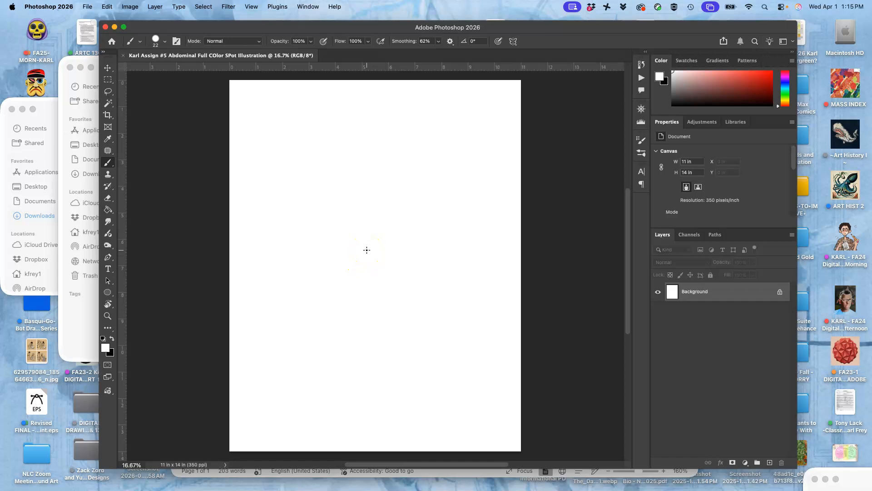
# Place the Abdominal Line Art EPS from the Assignment #5 Spot Illustration folder on the canvas, scaled to about 8.65 × 12.47 in
pyautogui.click(62, 85)
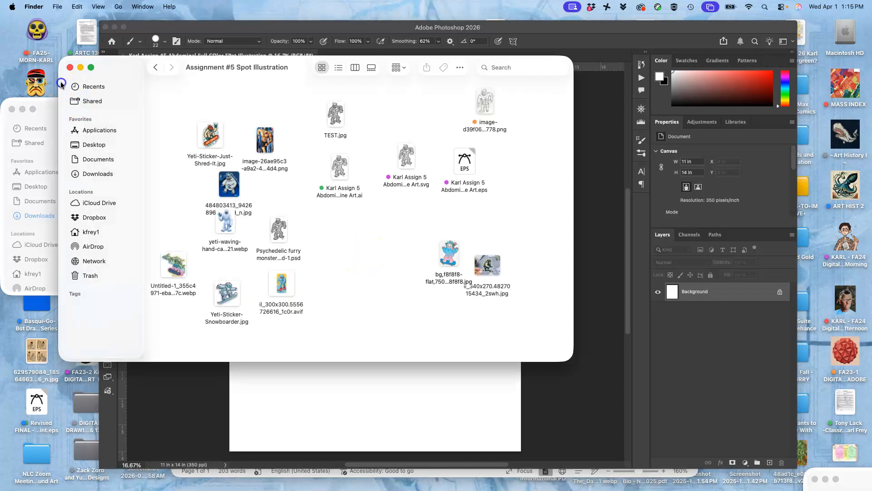
pyautogui.click(346, 234)
pyautogui.moveTo(466, 169); pyautogui.dragTo(405, 385)
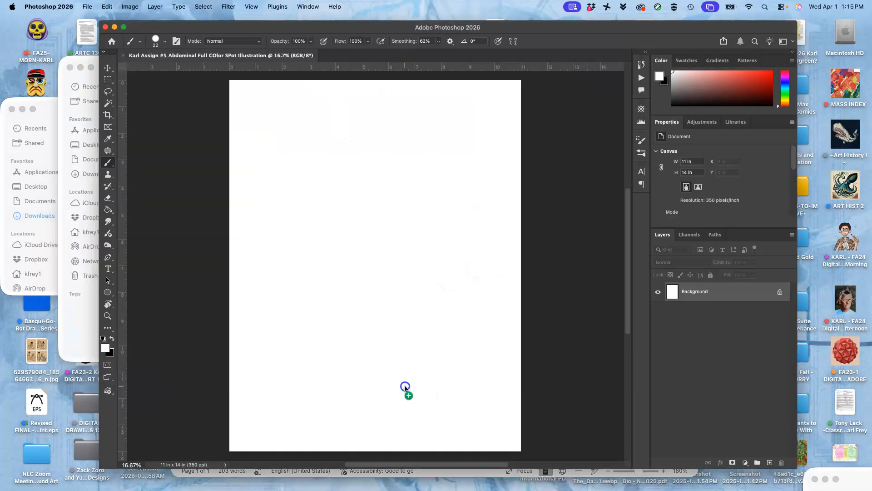
pyautogui.press('super+minus')
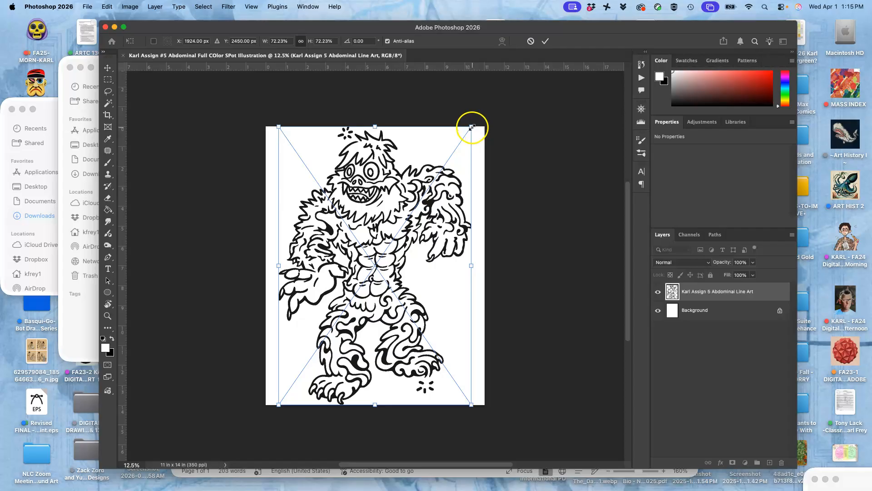
pyautogui.moveTo(473, 128); pyautogui.dragTo(463, 144)
pyautogui.press('Return')
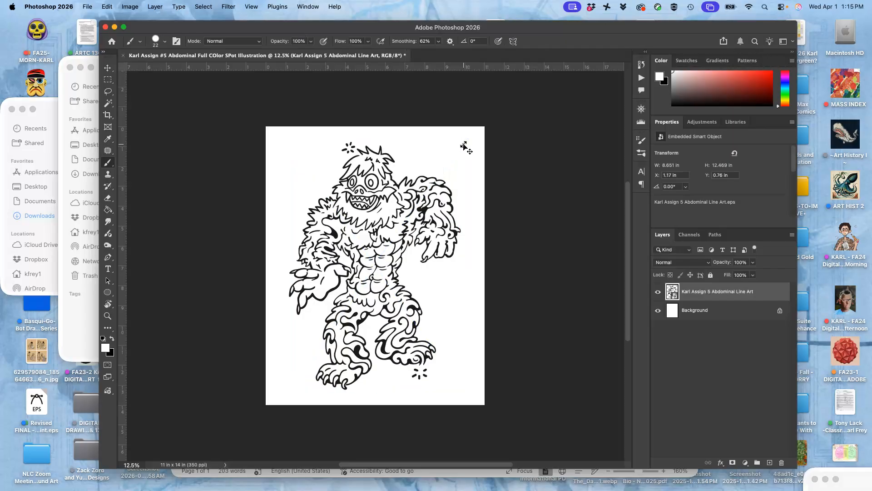
# Examine the edges of the placed line art at up to 800% magnification and return to the whole page
pyautogui.press('super+plus')
pyautogui.press('super+plus')
pyautogui.press('super+plus')
pyautogui.press('super+plus')
pyautogui.press('super+plus')
pyautogui.press('super+plus')
pyautogui.press('super+plus')
pyautogui.press('super+plus')
pyautogui.press('super+plus')
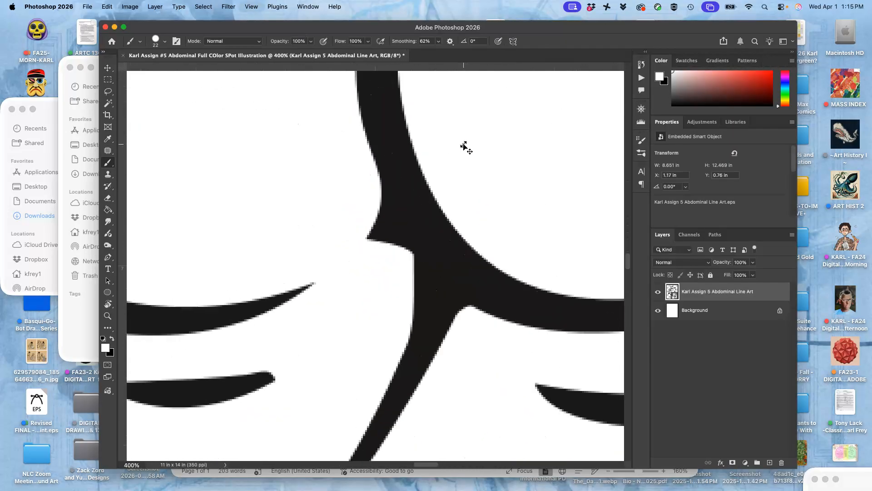
pyautogui.press('super+plus')
pyautogui.press('super+plus')
pyautogui.press('super+plus')
pyautogui.press('super+plus')
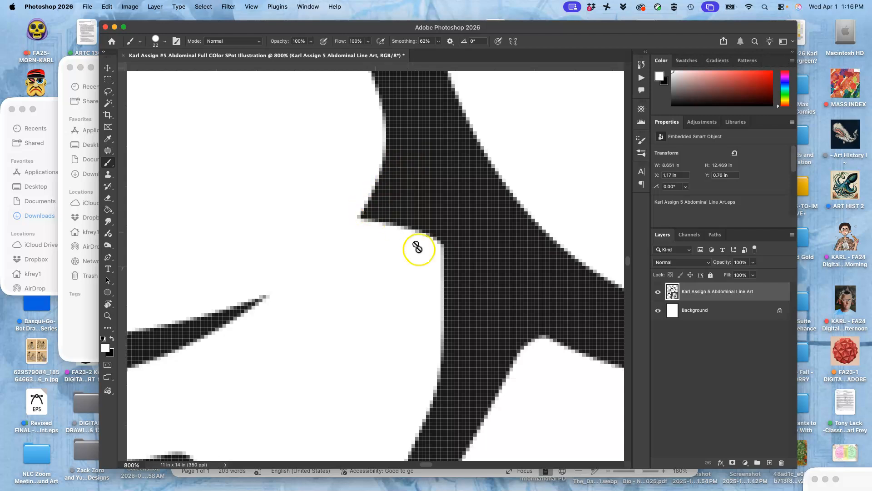
pyautogui.click(659, 293)
pyautogui.click(660, 293)
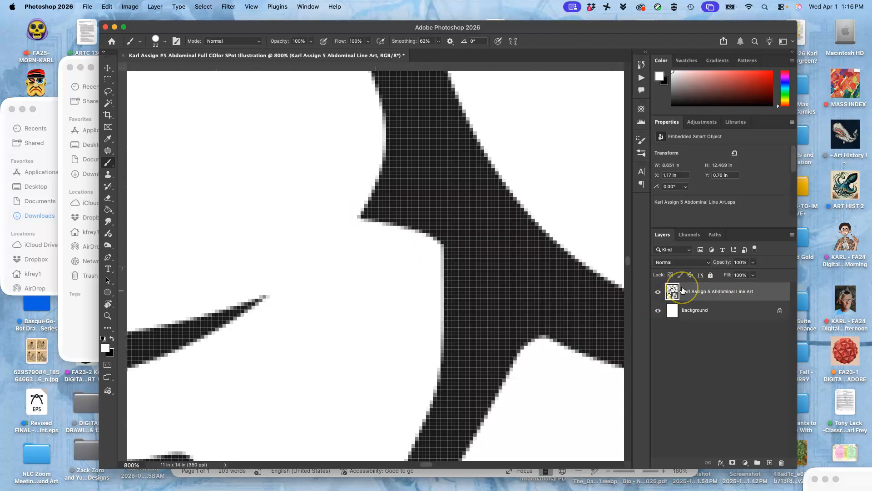
pyautogui.scroll(-5, 558, 288)
pyautogui.scroll(-10, 559, 291)
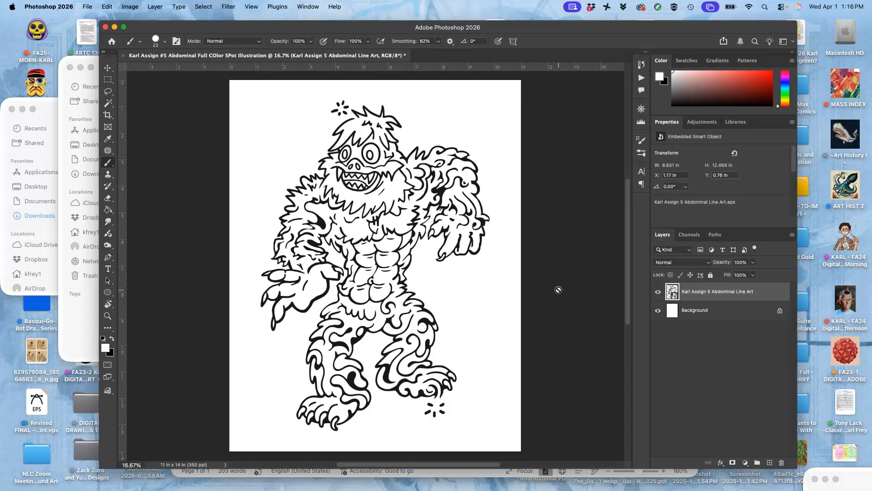
# Rename the placed line art layer "Vector Line Art"
pyautogui.doubleClick(695, 292)
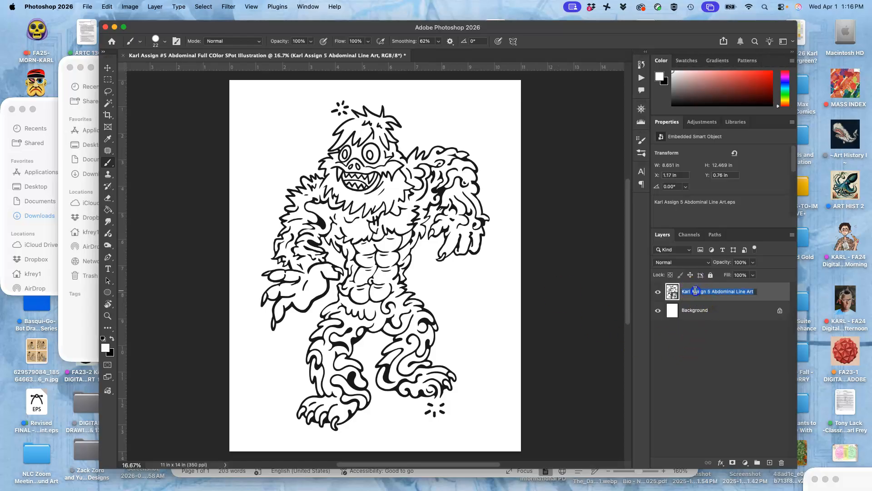
pyautogui.write('Vector Line A')
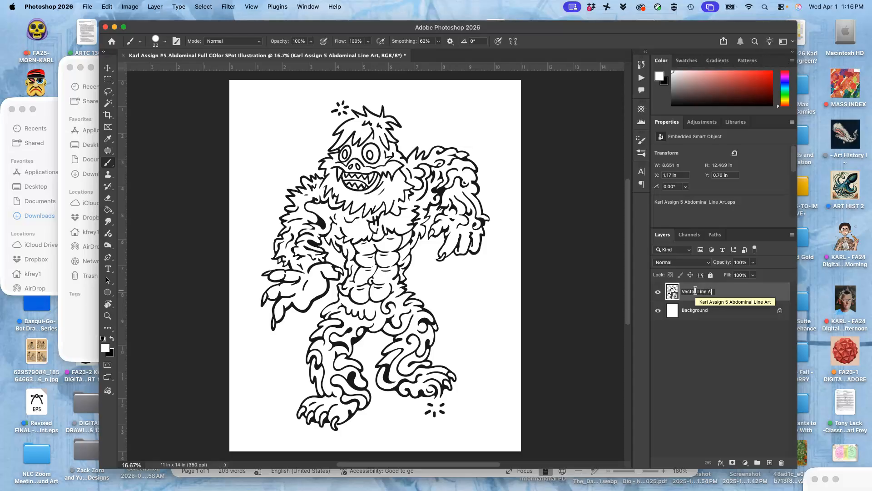
pyautogui.click(742, 286)
pyautogui.click(708, 294)
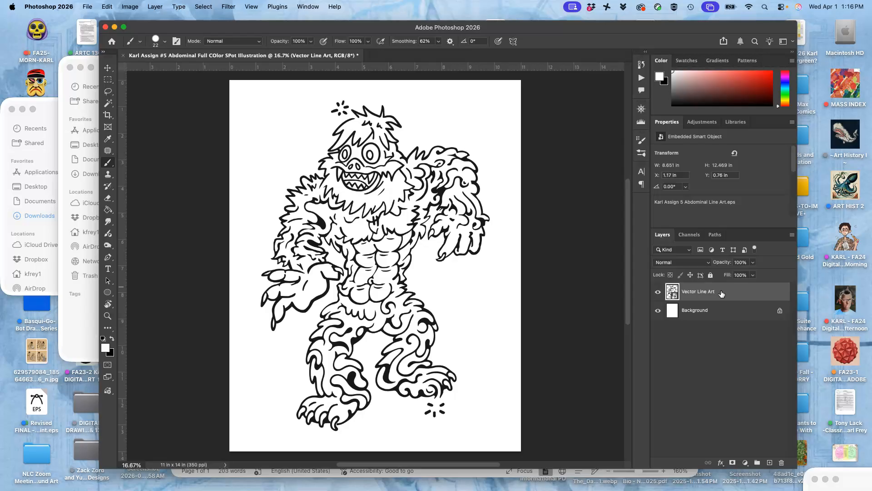
# Convert the Background into a regular layer named "BLANK WHITE" and lock it completely
pyautogui.doubleClick(700, 312)
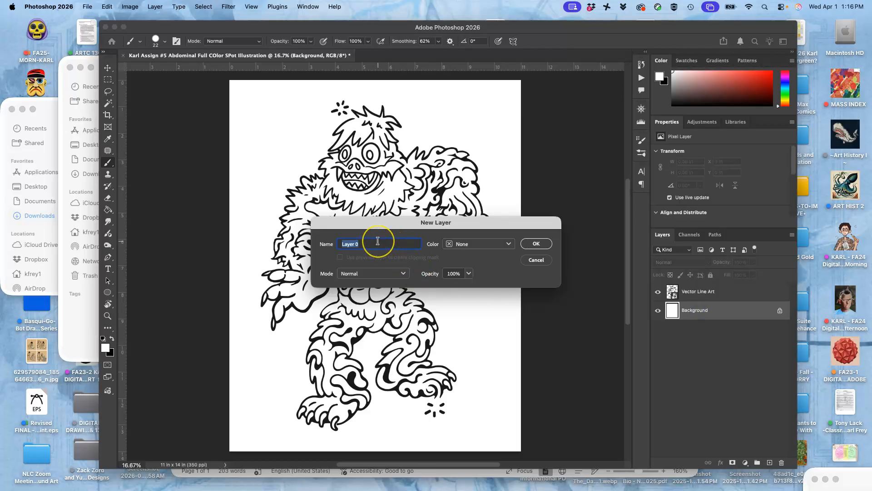
pyautogui.write('BLANK WHITE')
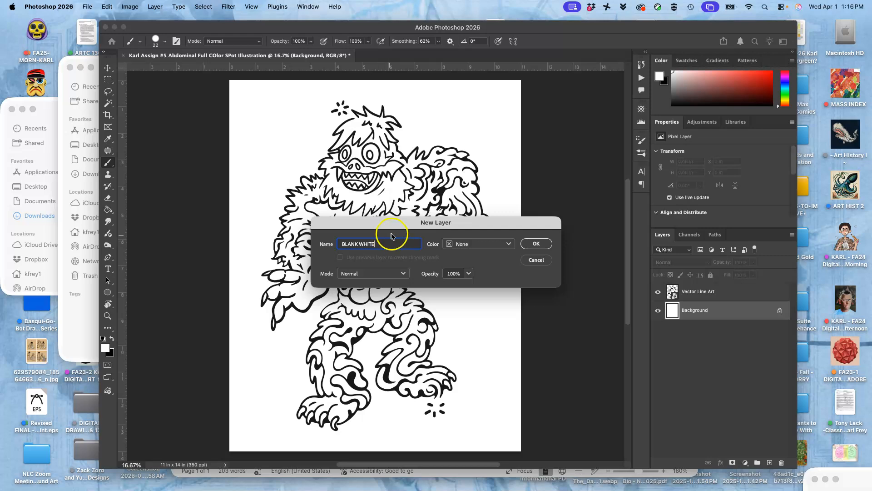
pyautogui.click(535, 244)
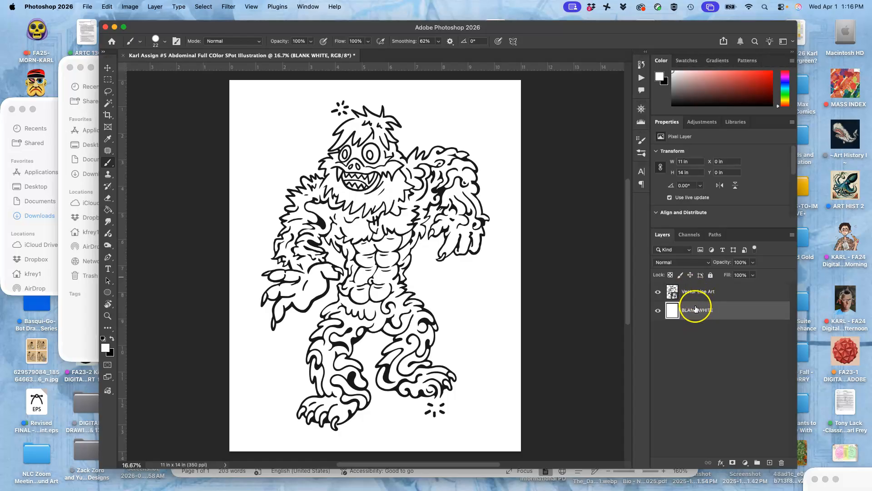
pyautogui.click(710, 275)
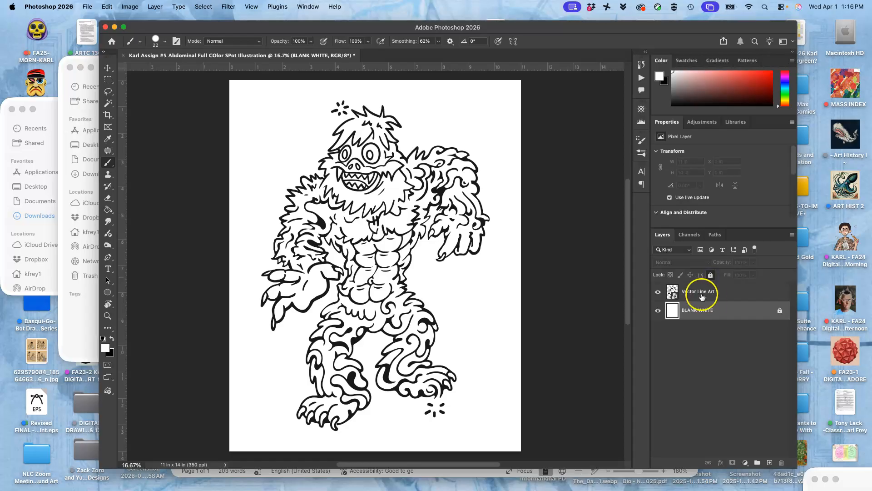
# Lock the Vector Line Art layer completely and give it the Gray color label
pyautogui.click(702, 297)
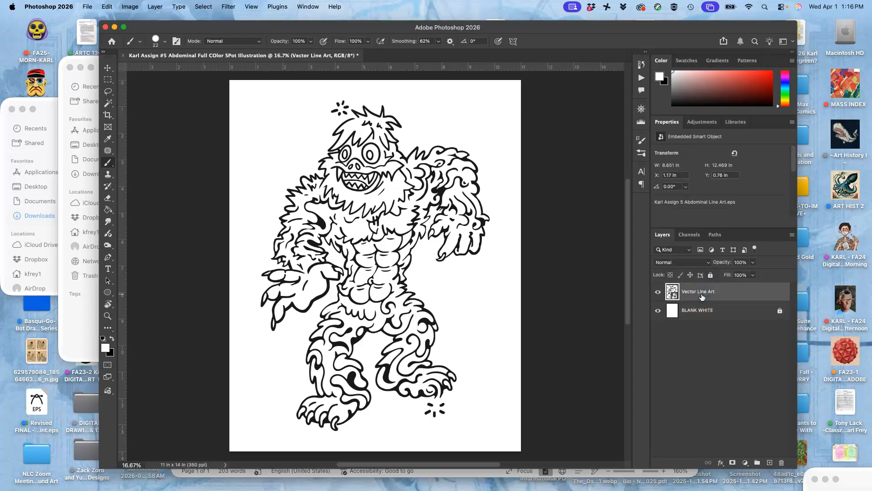
pyautogui.click(711, 276)
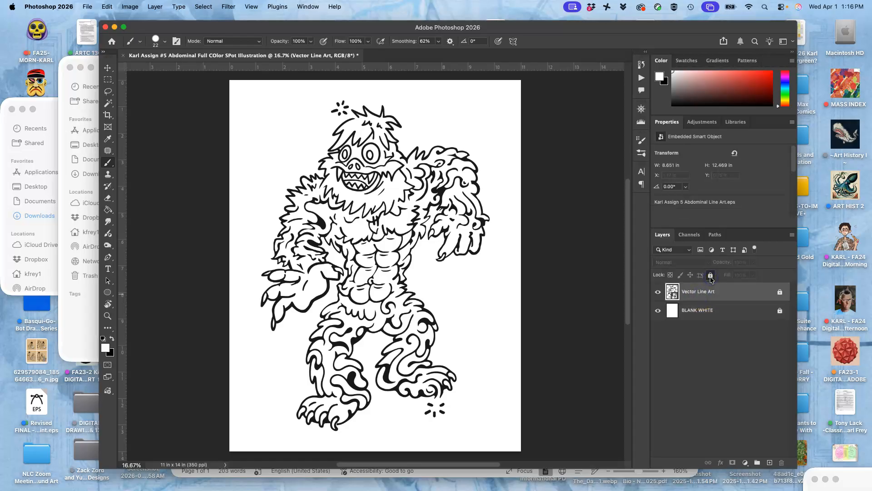
pyautogui.rightClick(657, 286)
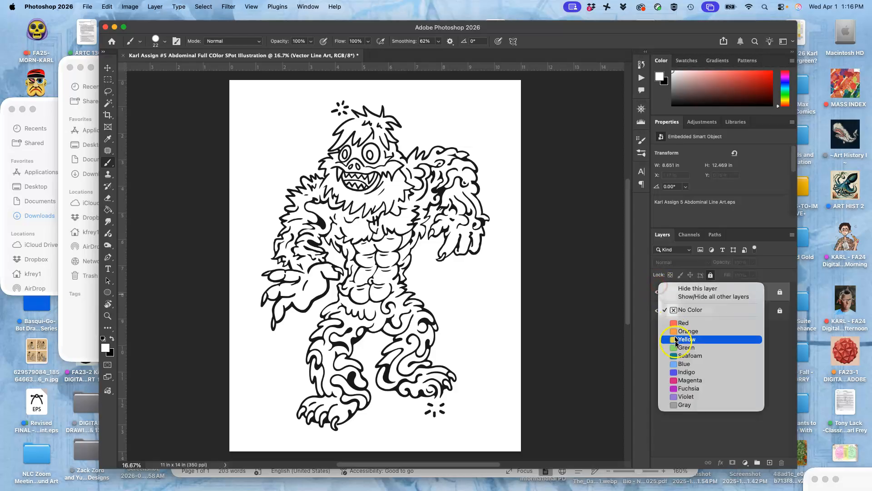
pyautogui.click(675, 405)
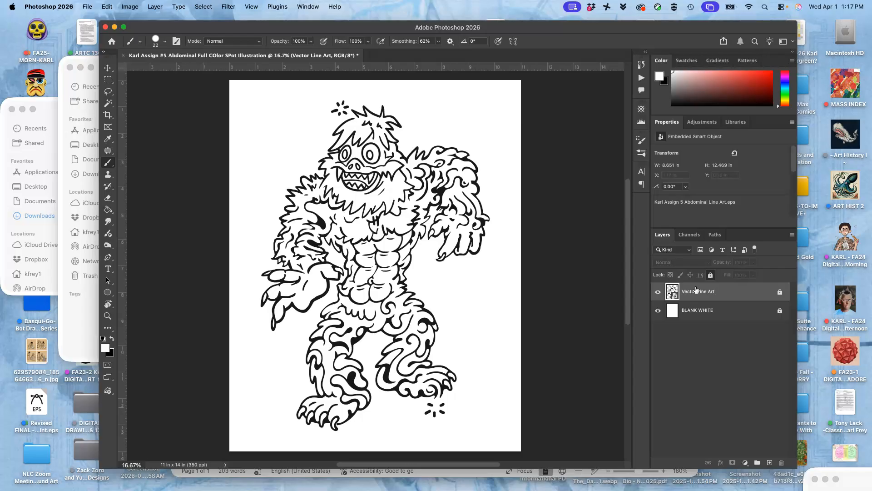
# Add a layer named "FLAT COLOR" directly above BLANK WHITE and give it the Yellow color label
pyautogui.click(740, 313)
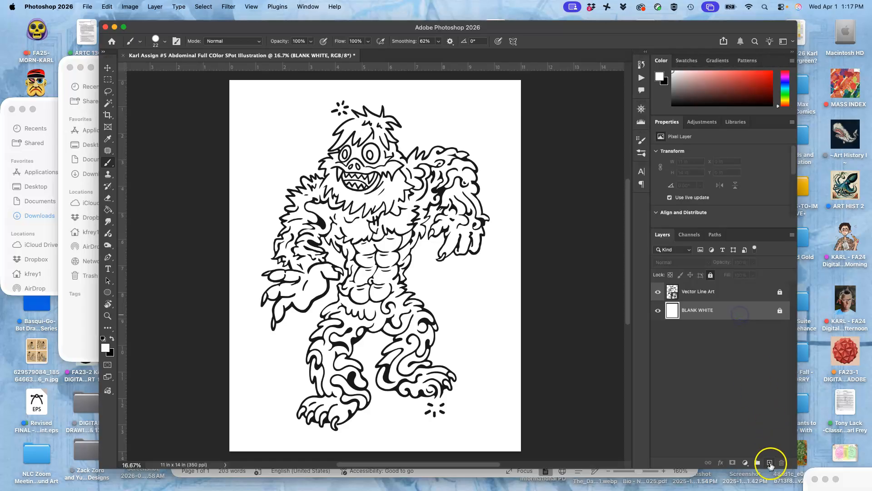
pyautogui.click(770, 463)
pyautogui.doubleClick(688, 311)
pyautogui.write('FLAT COLOR')
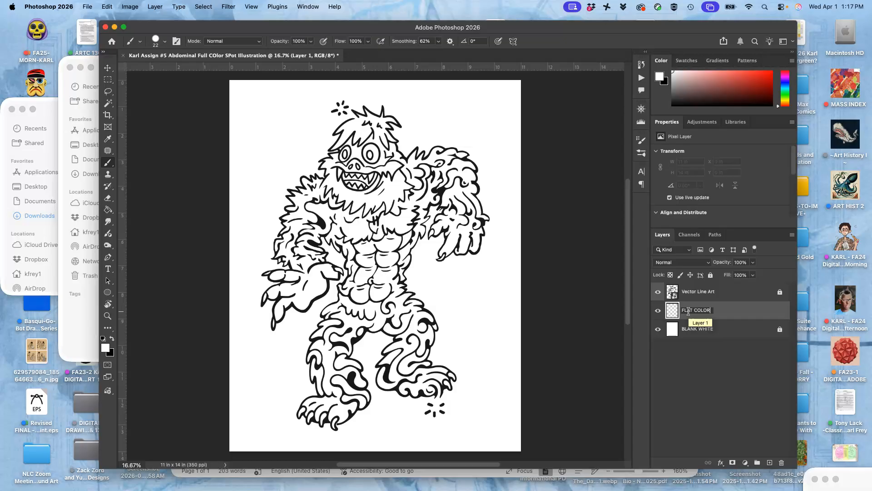
pyautogui.click(695, 311)
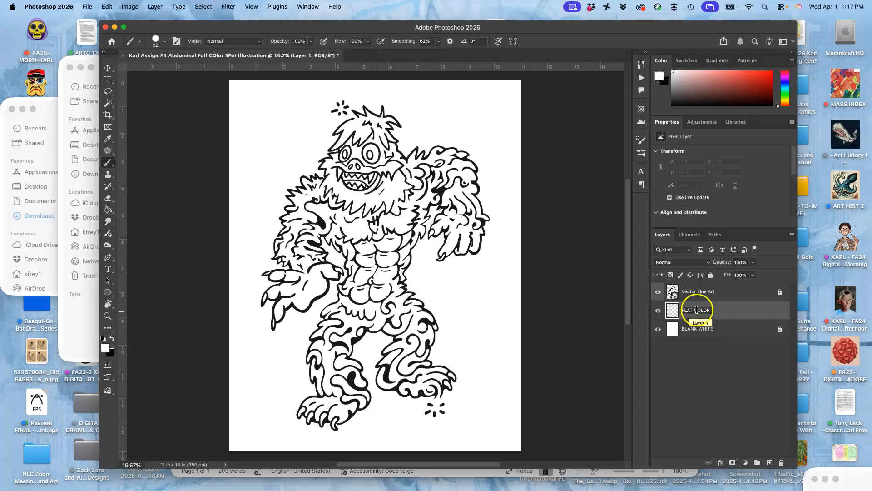
pyautogui.rightClick(661, 310)
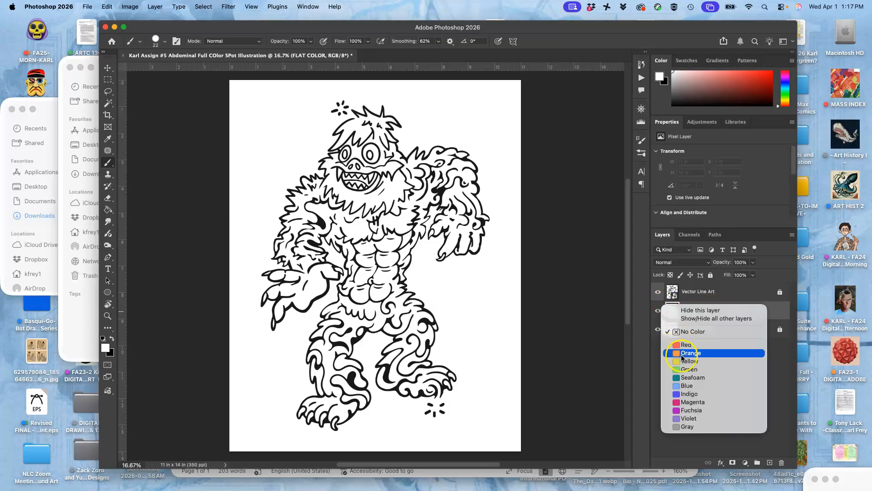
pyautogui.click(699, 361)
pyautogui.click(711, 364)
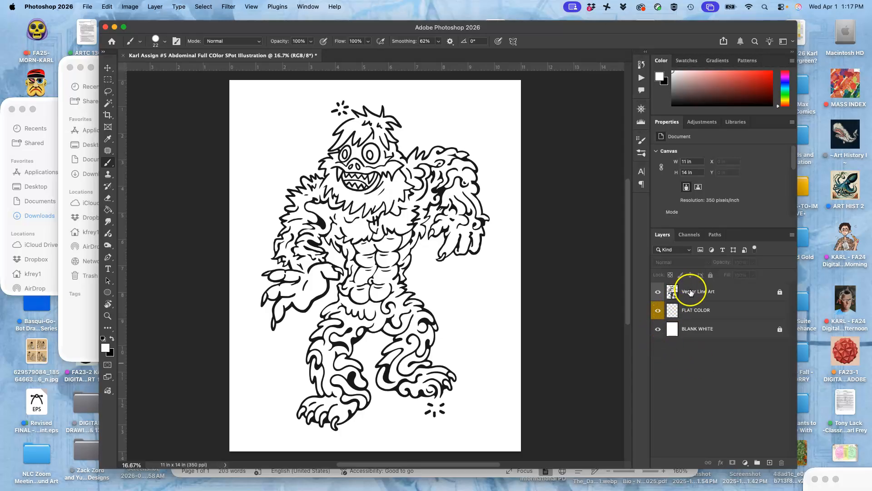
# Lasso a loose selection around the whole monster, including its action marks, and make FLAT COLOR the active layer
pyautogui.click(108, 91)
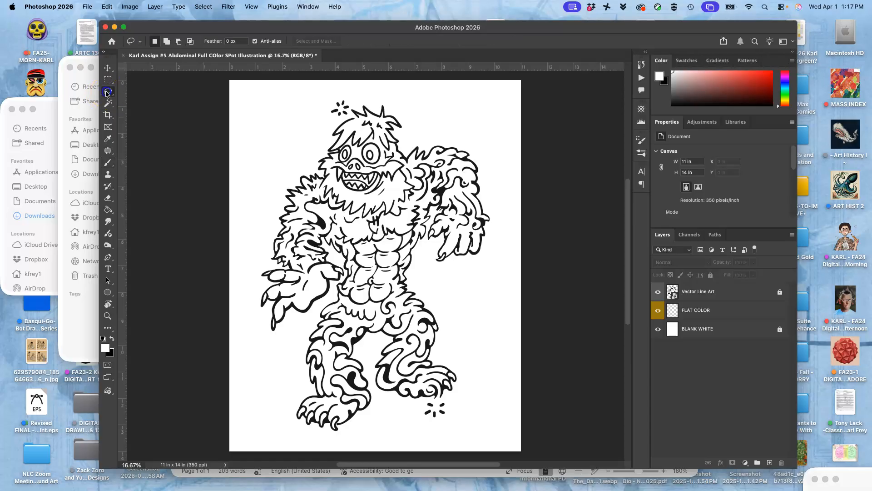
pyautogui.moveTo(410, 121)
pyautogui.mouseDown()
pyautogui.moveTo(372, 93)
pyautogui.moveTo(337, 90)
pyautogui.moveTo(285, 159)
pyautogui.moveTo(236, 277)
pyautogui.moveTo(231, 299)
pyautogui.moveTo(262, 334)
pyautogui.moveTo(291, 338)
pyautogui.moveTo(280, 399)
pyautogui.moveTo(294, 437)
pyautogui.moveTo(344, 436)
pyautogui.moveTo(376, 409)
pyautogui.moveTo(439, 431)
pyautogui.moveTo(479, 400)
pyautogui.moveTo(472, 363)
pyautogui.moveTo(427, 276)
pyautogui.moveTo(458, 275)
pyautogui.moveTo(500, 245)
pyautogui.moveTo(492, 149)
pyautogui.moveTo(462, 130)
pyautogui.moveTo(407, 120)
pyautogui.mouseUp()
pyautogui.click(702, 310)
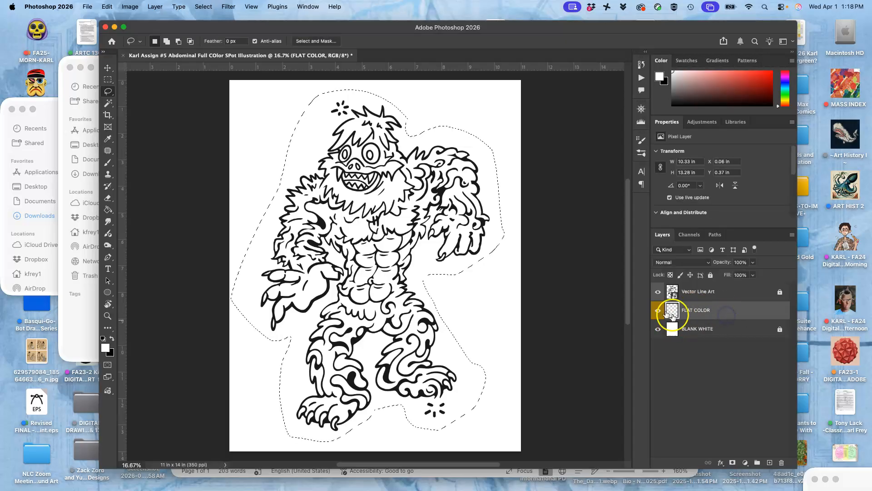
# Choose the Paint Bucket tool and set the foreground color to a pale, warm beige
pyautogui.click(108, 211)
pyautogui.click(136, 217)
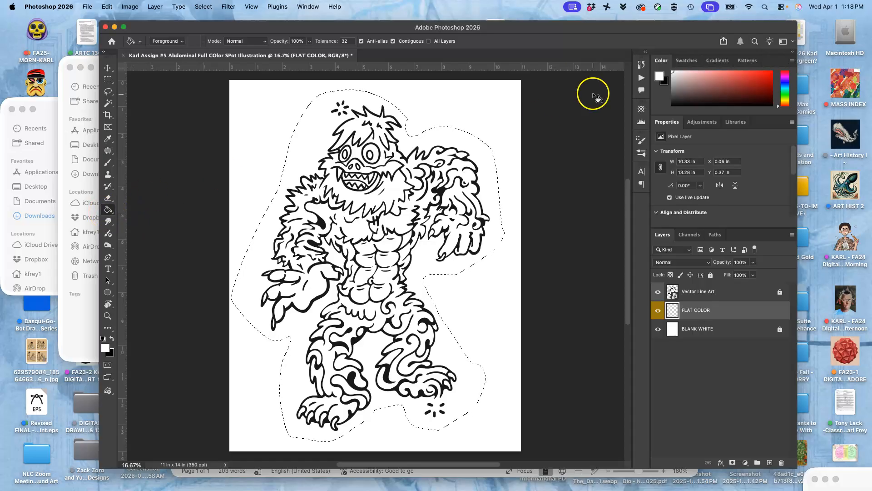
pyautogui.click(703, 81)
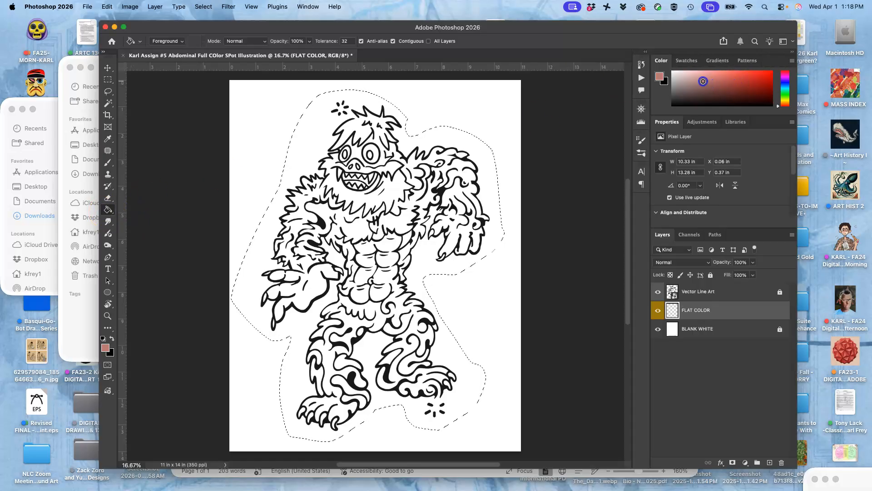
pyautogui.click(784, 99)
pyautogui.moveTo(702, 78); pyautogui.dragTo(685, 75)
pyautogui.click(778, 99)
pyautogui.moveTo(778, 99); pyautogui.dragTo(778, 102)
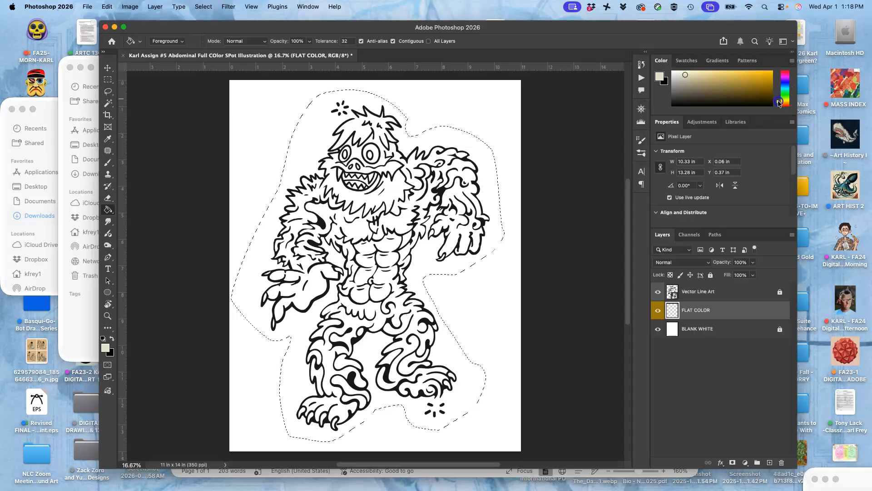
pyautogui.moveTo(686, 75); pyautogui.dragTo(685, 74)
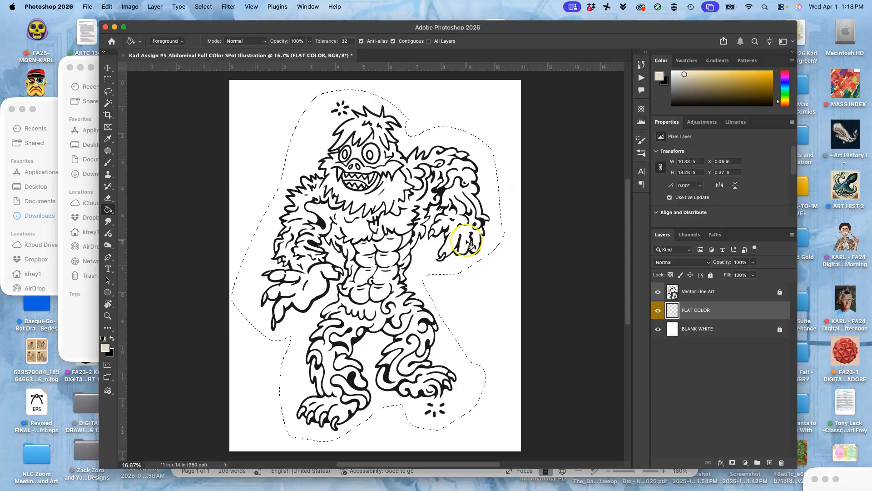
# Fill the lassoed area around the monster on FLAT COLOR with the beige foreground color and deselect
pyautogui.click(428, 262)
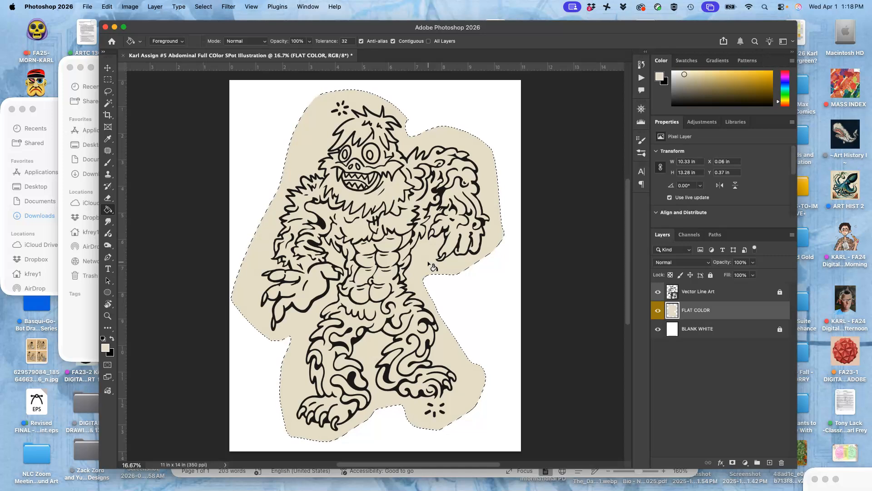
pyautogui.click(542, 282)
pyautogui.click(107, 91)
pyautogui.click(255, 122)
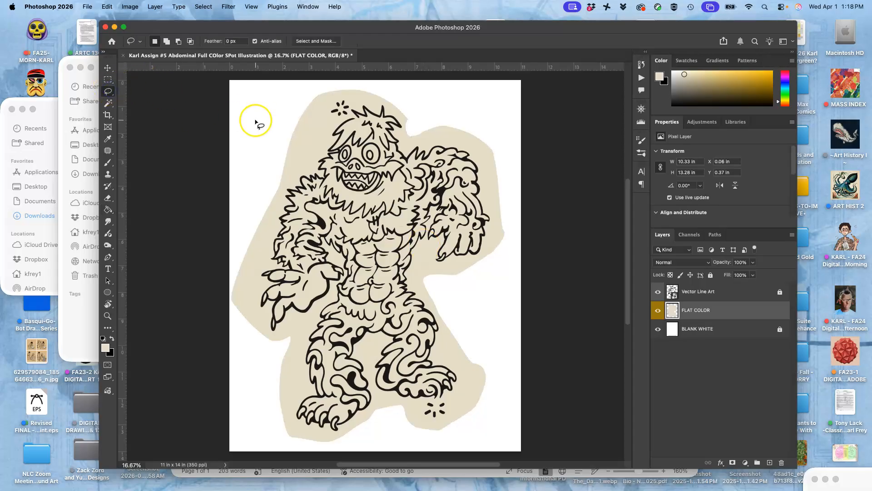
# Turn on Contiguous for the Magic Wand and select the empty area around the beige shape on FLAT COLOR
pyautogui.click(658, 293)
pyautogui.click(658, 293)
pyautogui.click(106, 103)
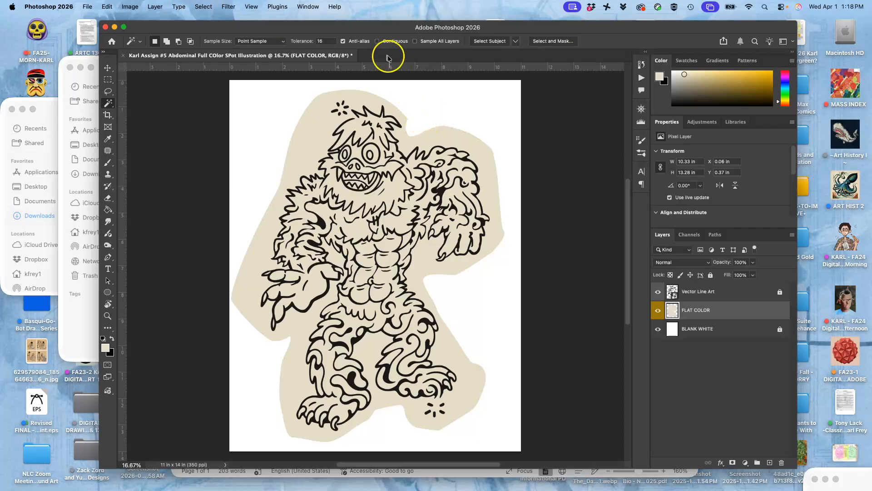
pyautogui.click(377, 41)
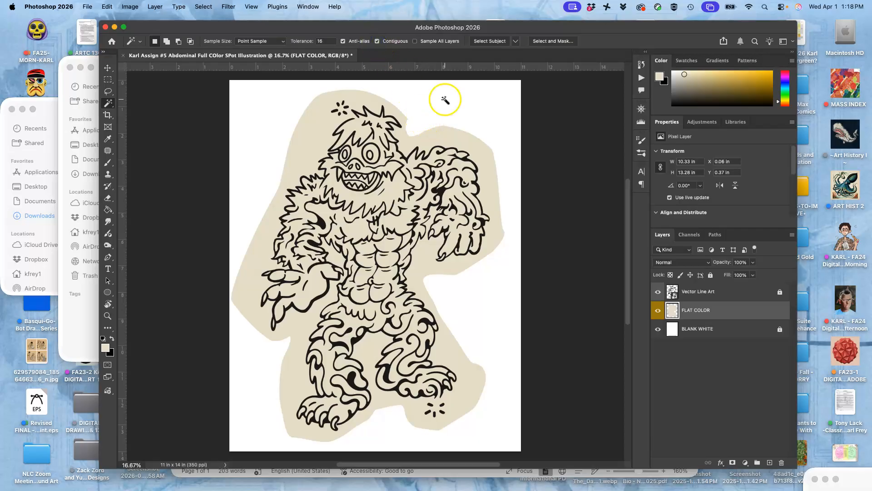
pyautogui.click(422, 126)
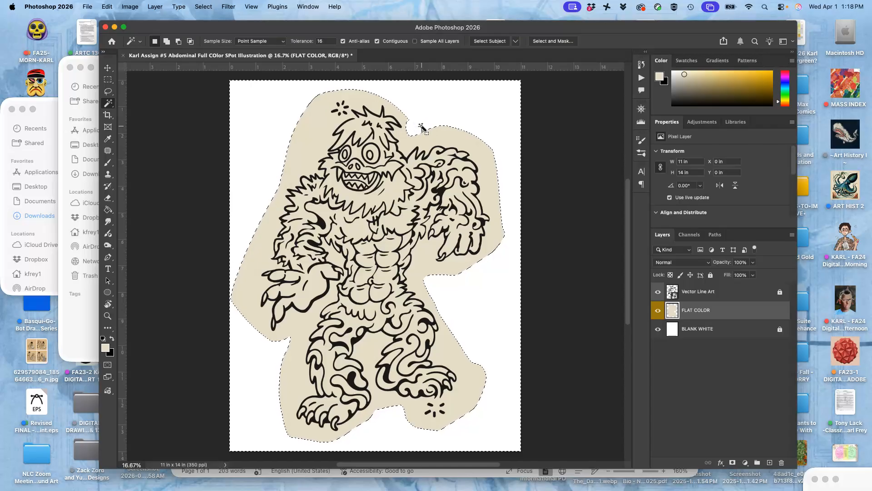
# Select the area outside the monster's outlines on Vector Line Art, delete that area from FLAT COLOR, and deselect
pyautogui.click(714, 299)
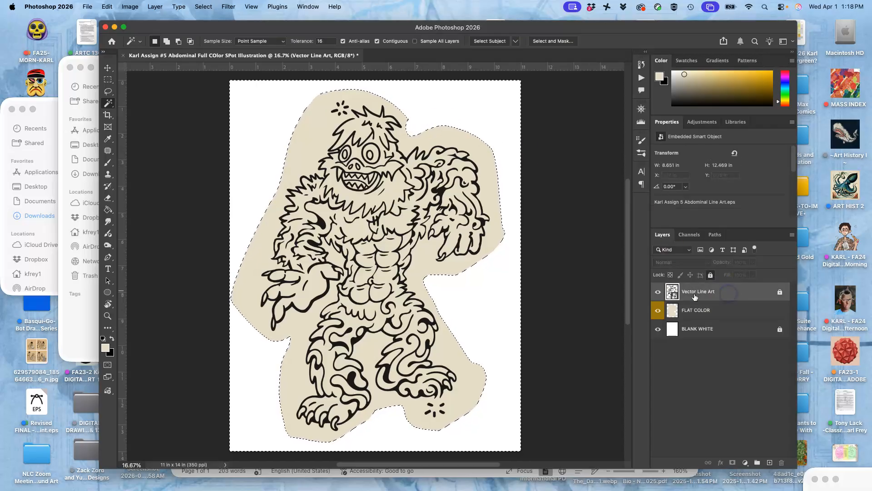
pyautogui.click(423, 113)
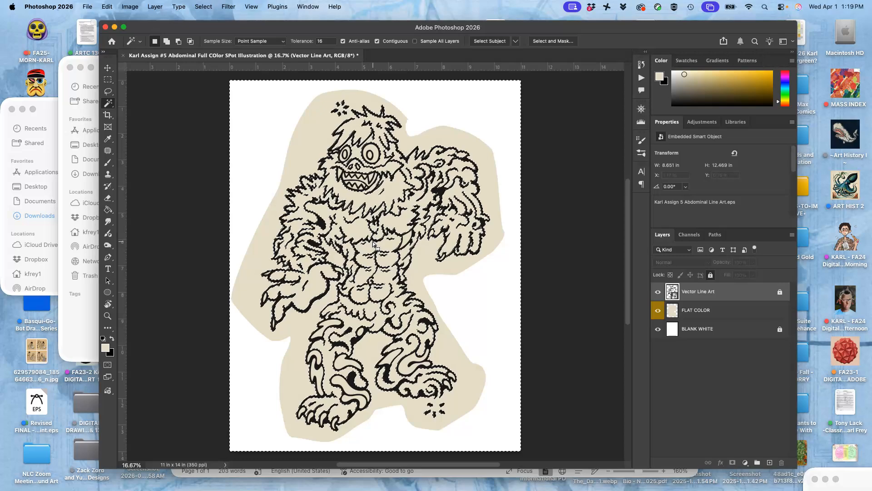
pyautogui.click(711, 310)
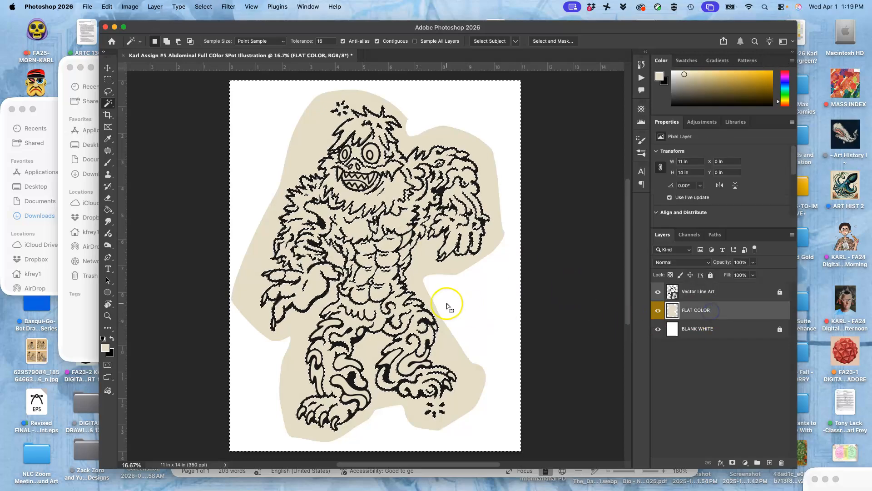
pyautogui.press('Delete')
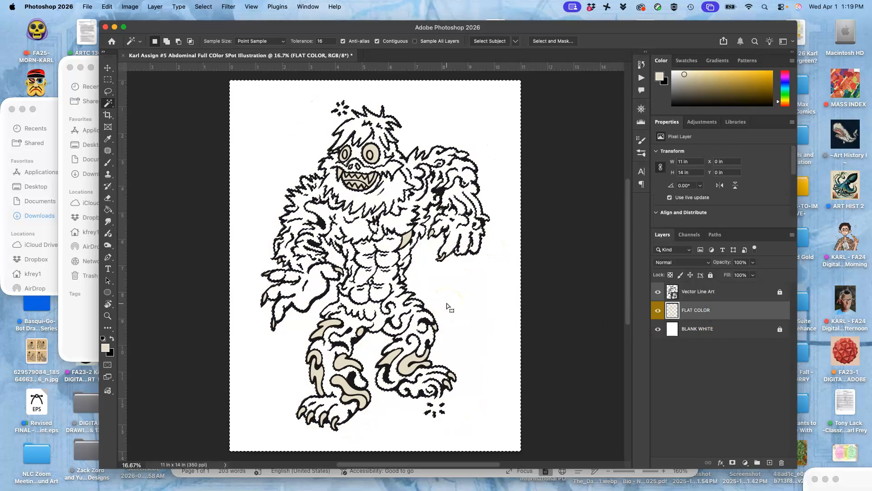
pyautogui.press('super+d')
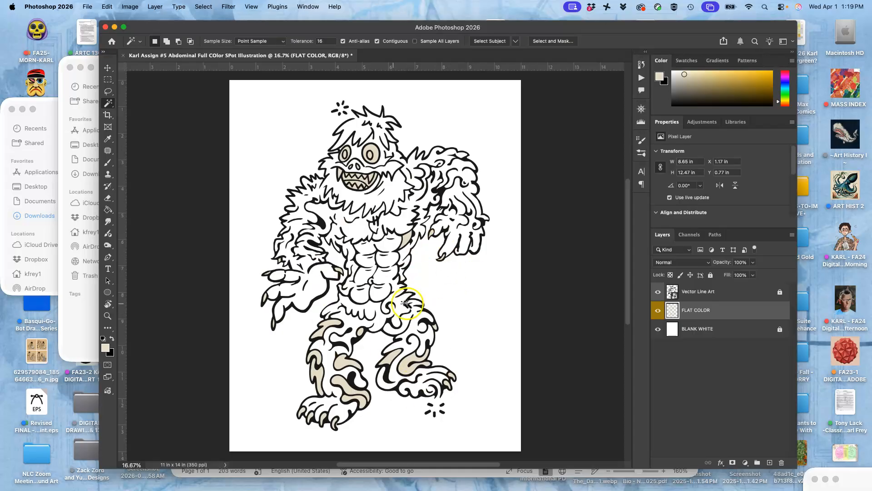
# Examine the remaining beige fill from head to feet at 50% magnification, and compare the whole page with and without the line art
pyautogui.press('super+plus')
pyautogui.press('super+plus')
pyautogui.press('super+plus')
pyautogui.scroll(6, 409, 304)
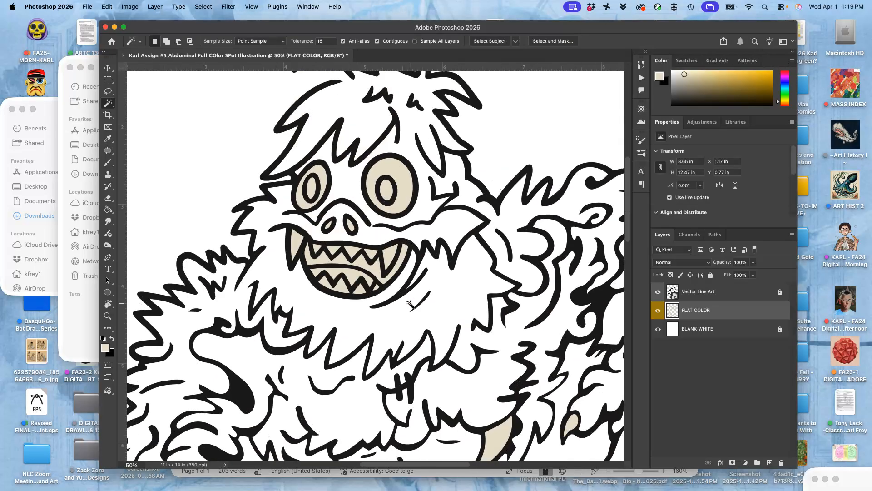
pyautogui.scroll(-20, 410, 303)
pyautogui.hscroll(3, 410, 303)
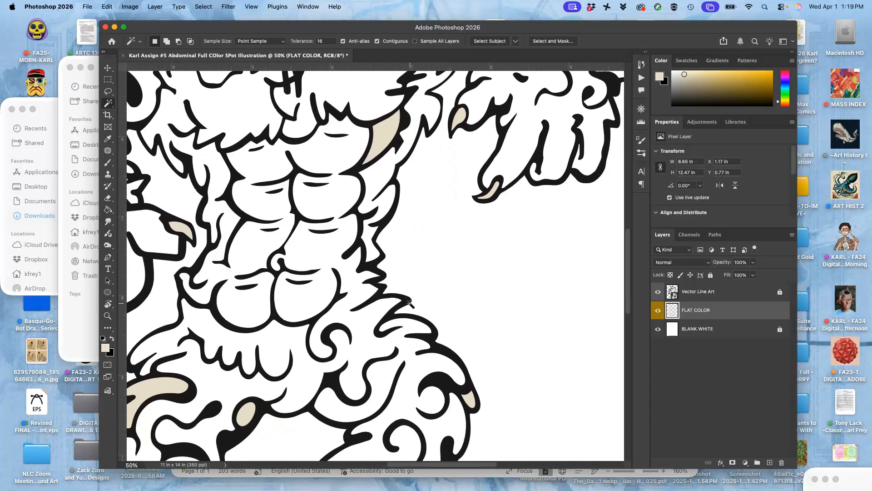
pyautogui.scroll(-2, 409, 304)
pyautogui.hscroll(-5, 410, 304)
pyautogui.scroll(10, 409, 303)
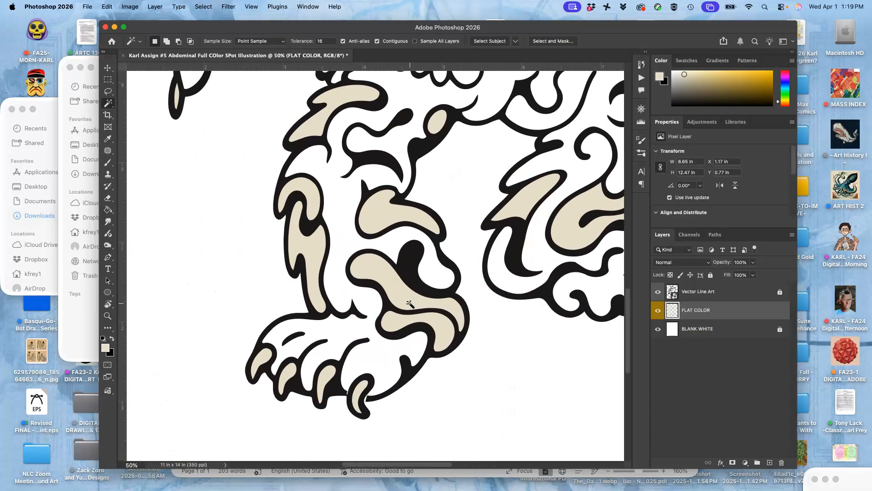
pyautogui.scroll(5, 410, 303)
pyautogui.press('super+minus')
pyautogui.press('super+minus')
pyautogui.press('super+minus')
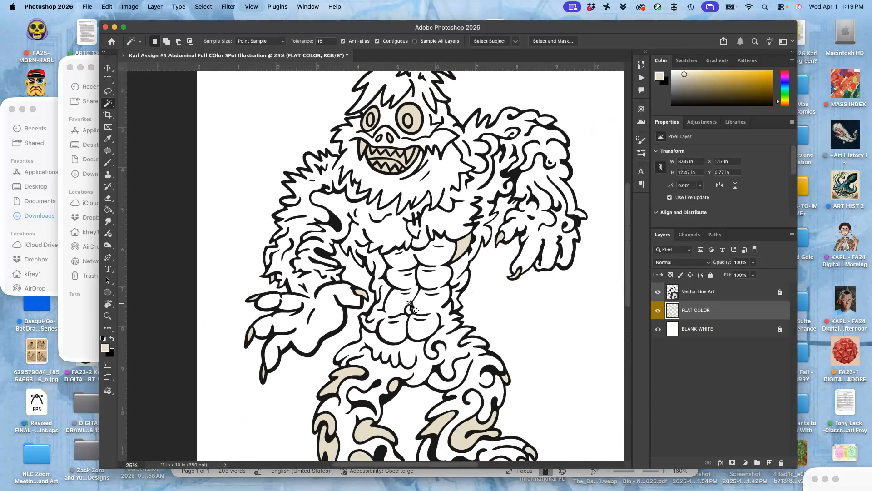
pyautogui.scroll(-2, 409, 303)
pyautogui.hscroll(1, 410, 304)
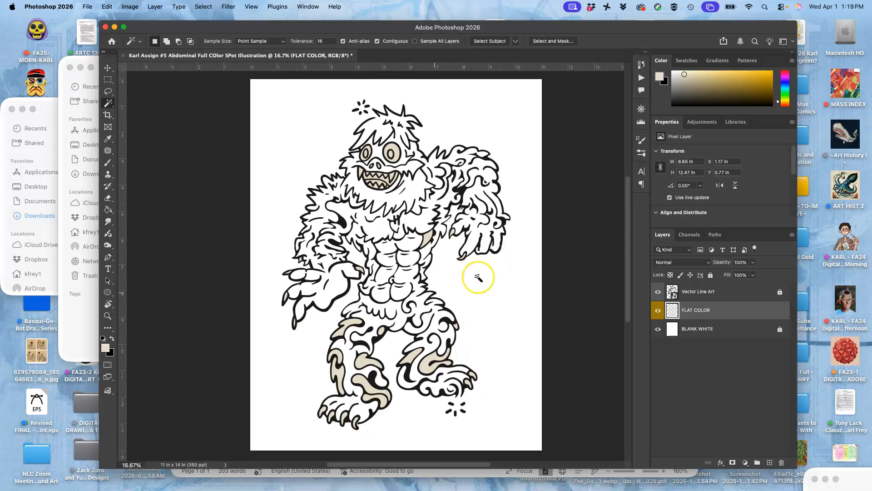
pyautogui.click(658, 292)
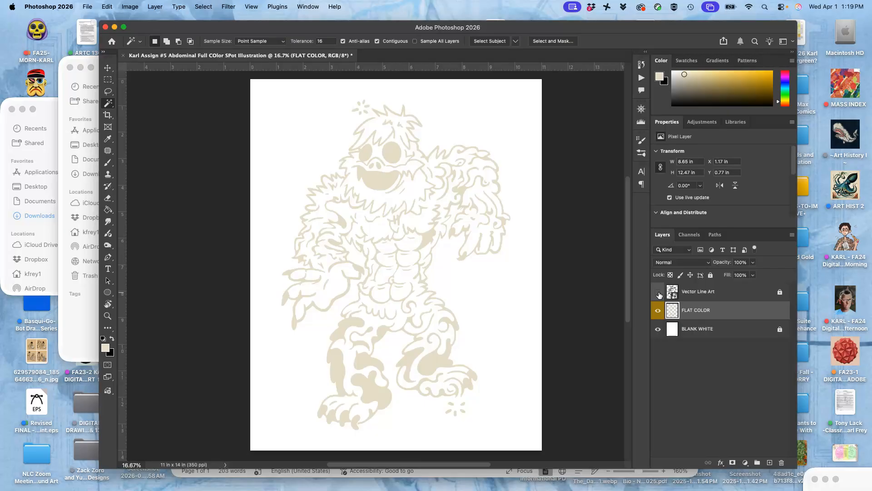
pyautogui.click(659, 292)
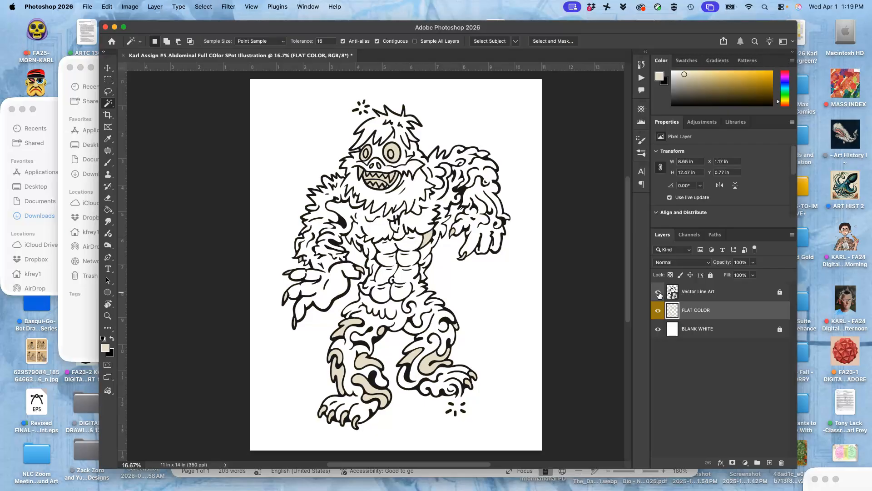
# Clear everything on the FLAT COLOR layer while the line art is hidden, and show the Vector Line Art layer again
pyautogui.press('super+z')
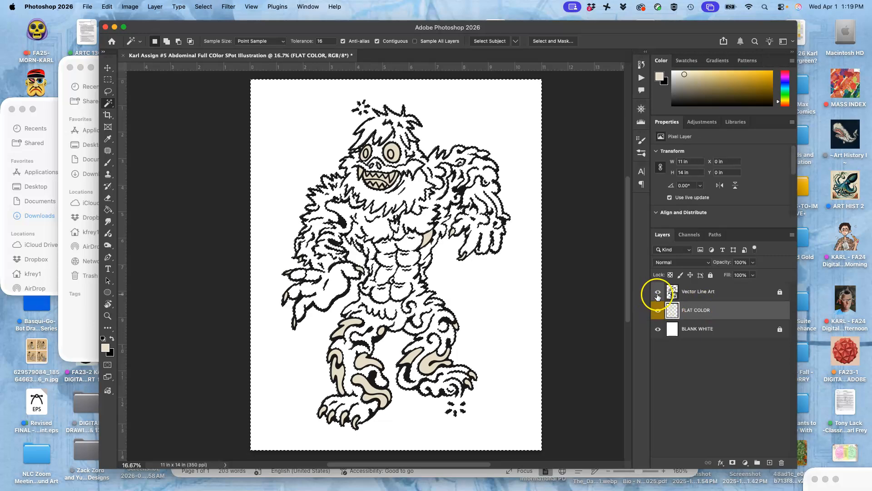
pyautogui.click(657, 292)
pyautogui.click(658, 310)
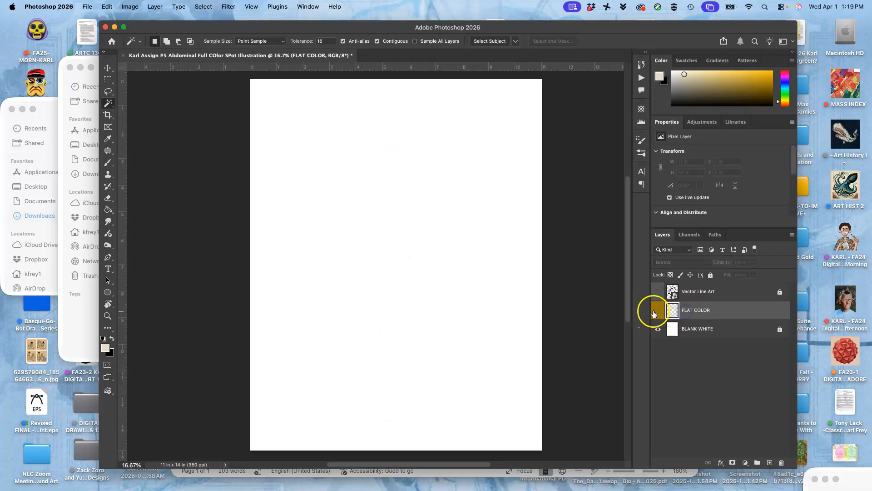
pyautogui.click(657, 310)
pyautogui.press('super+a')
pyautogui.press('Delete')
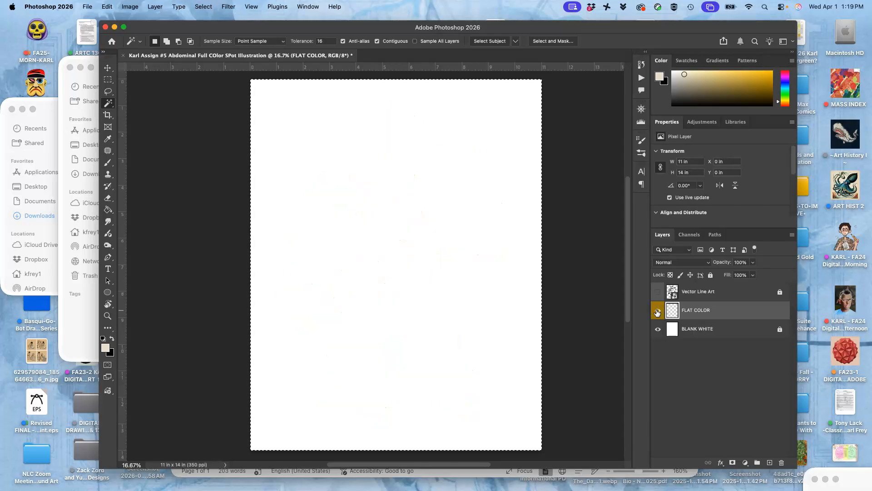
pyautogui.click(656, 294)
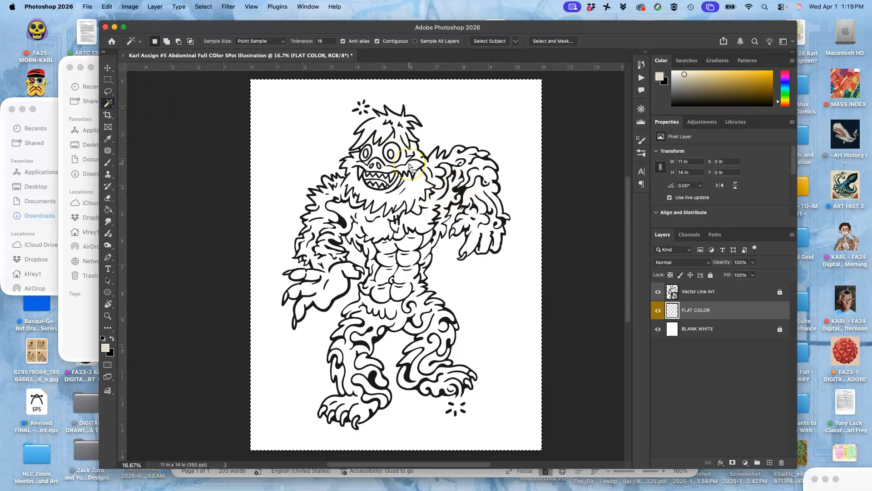
# Make the Vector Line Art layer active for selecting around the monster's head
pyautogui.press('super+plus')
pyautogui.press('super+plus')
pyautogui.press('super+plus')
pyautogui.scroll(6, 409, 163)
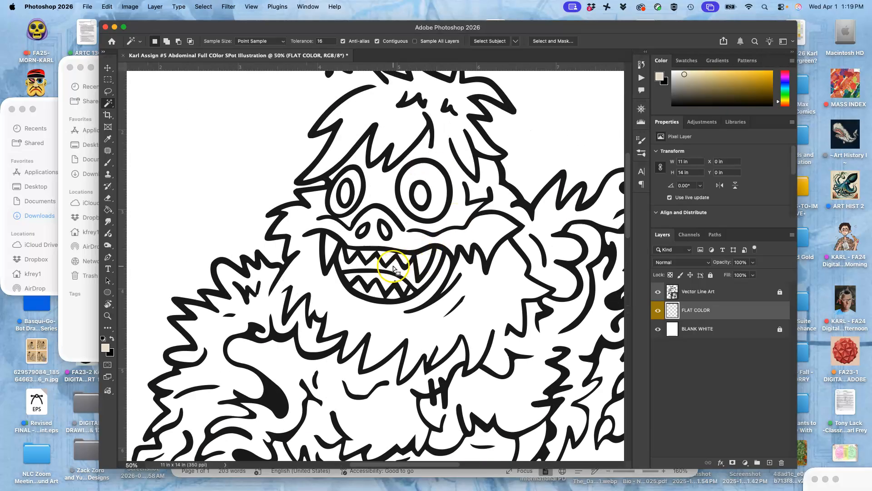
pyautogui.click(733, 292)
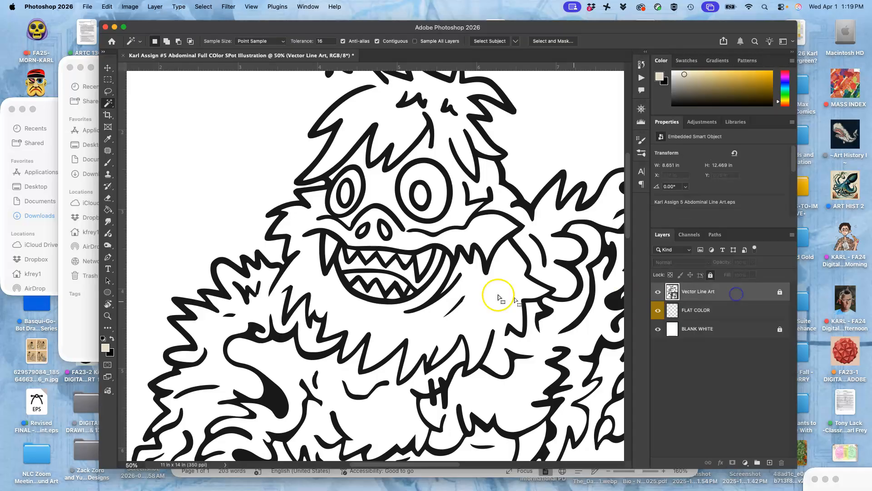